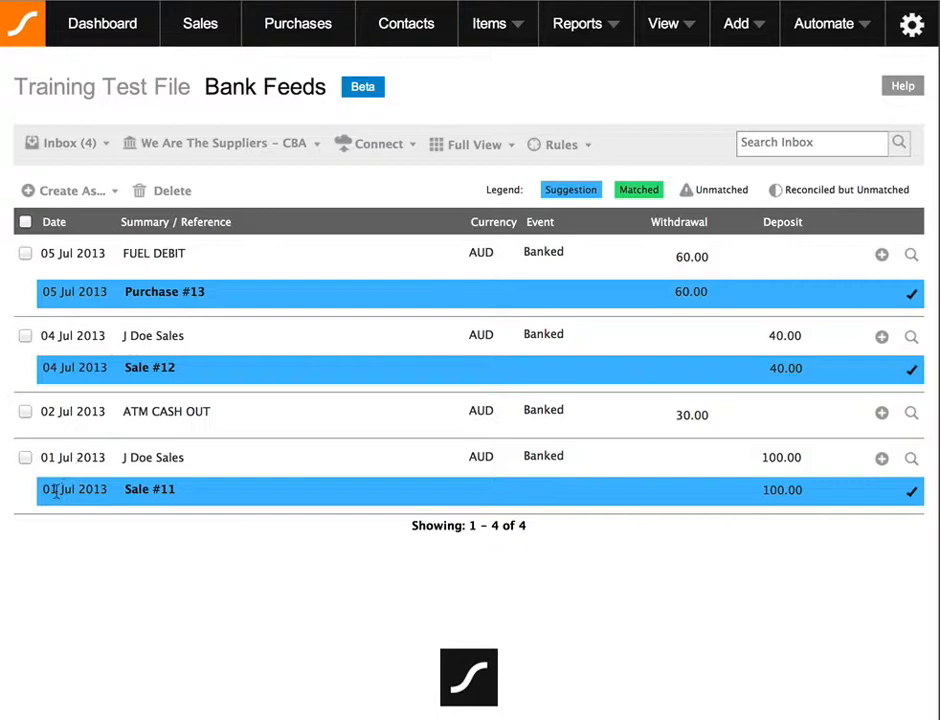
Step: Review the suggested Sale #11 and match it to the 01 Jul 2013 deposit
left_click(148, 492)
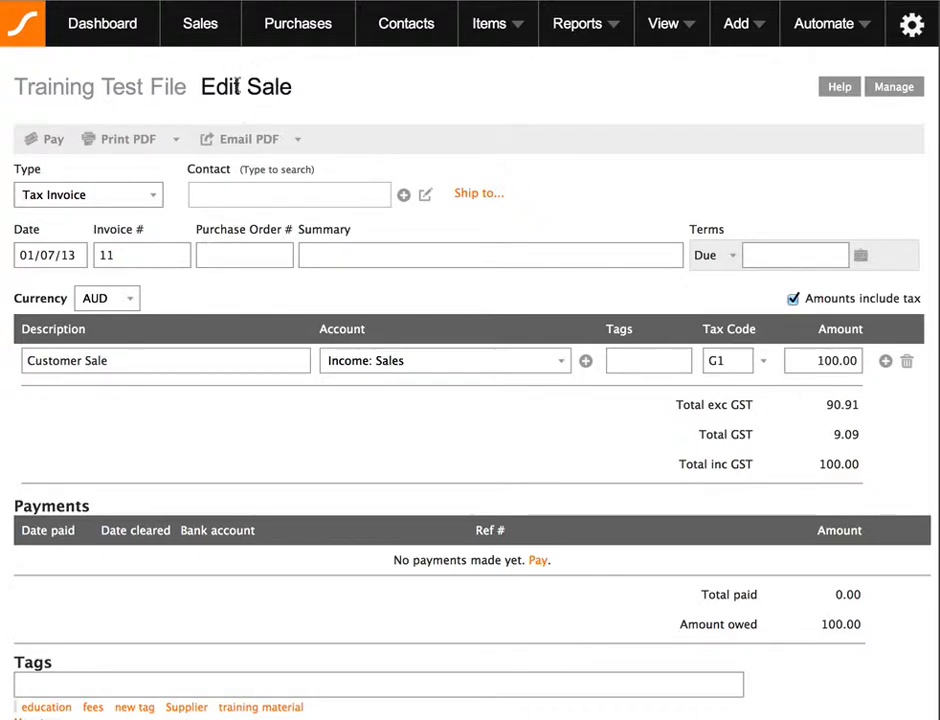
scroll(279, 482, "down", 1)
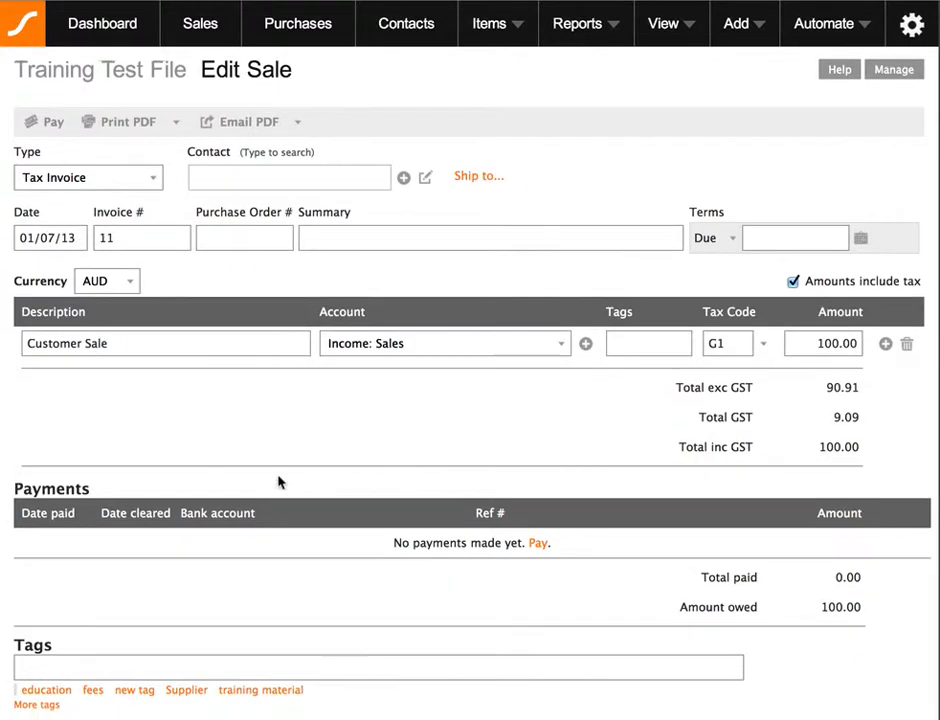
scroll(279, 482, "down", 5)
scroll(269, 476, "down", 1)
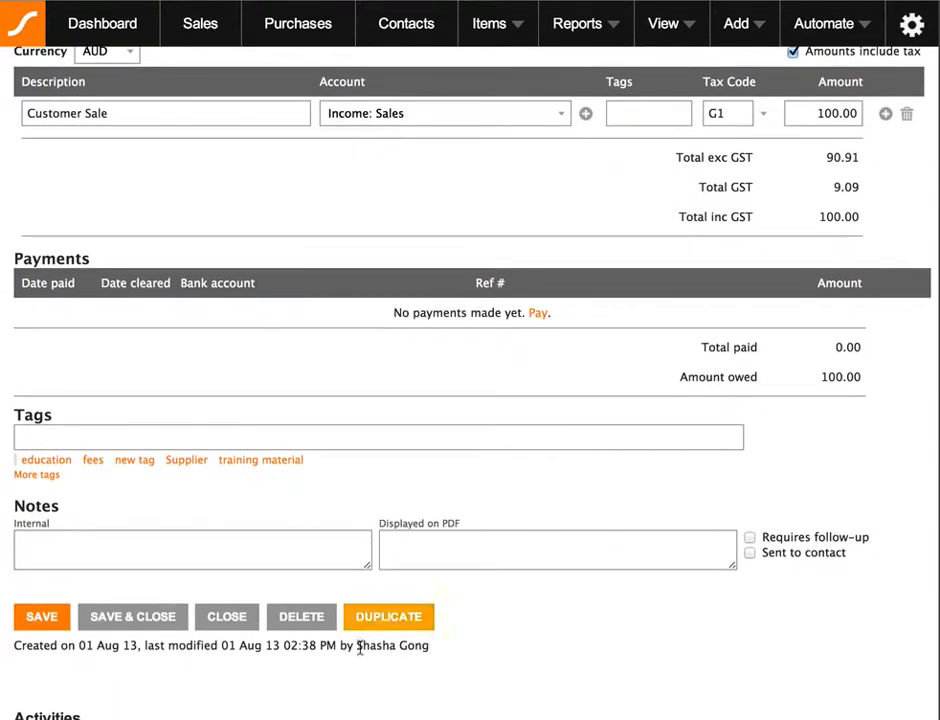
left_click(229, 619)
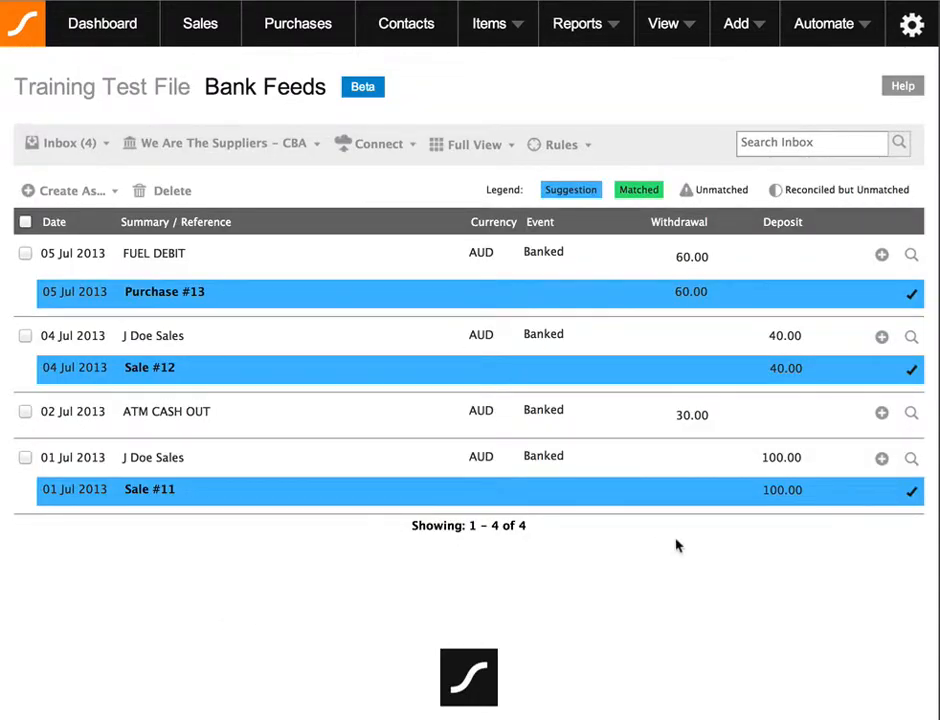
left_click(910, 494)
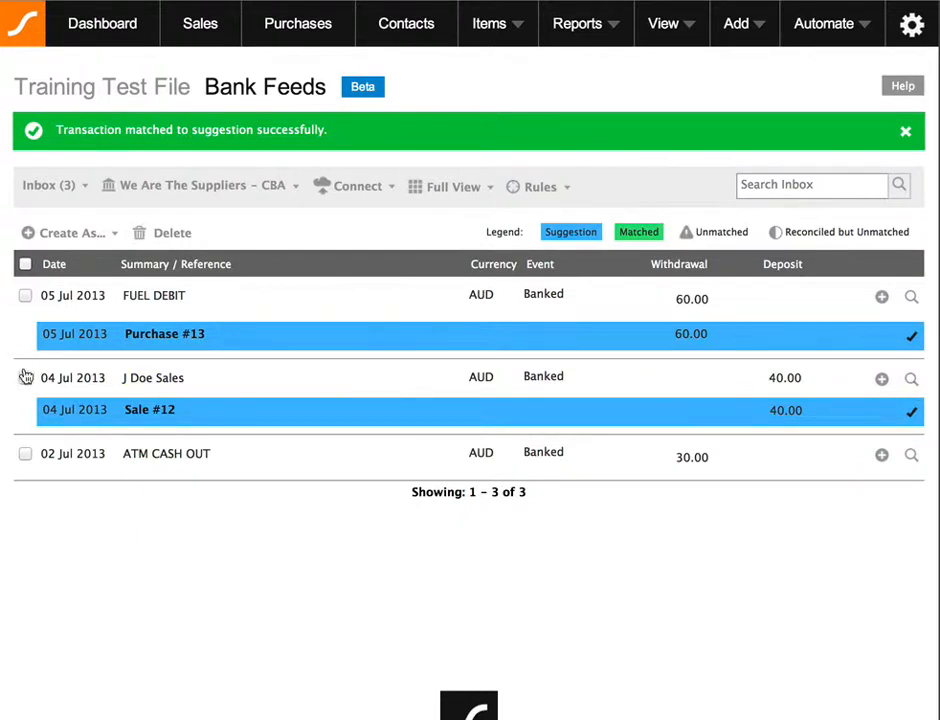
Step: Review the suggested Sale #12 and match it to the 04 Jul 2013 deposit
left_click(152, 411)
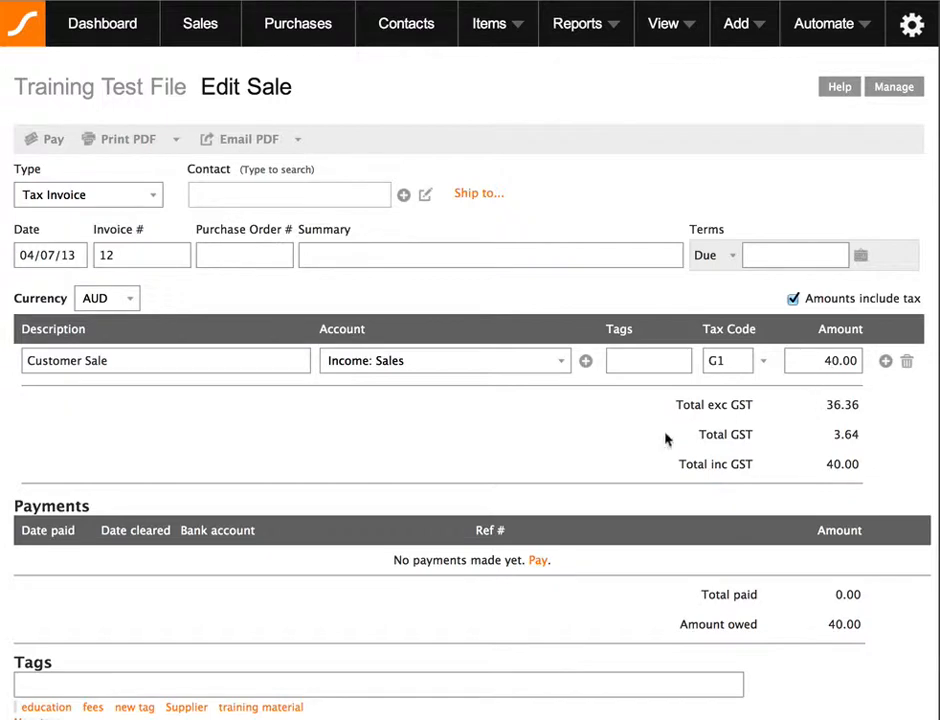
scroll(340, 418, "down", 1)
scroll(338, 418, "down", 3)
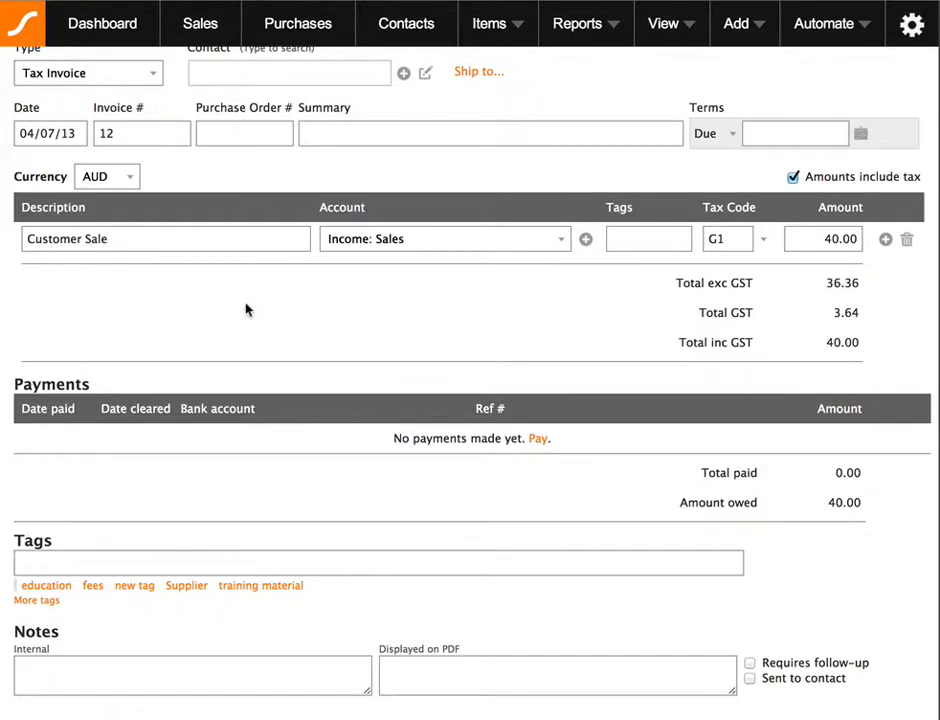
scroll(247, 300, "down", 2)
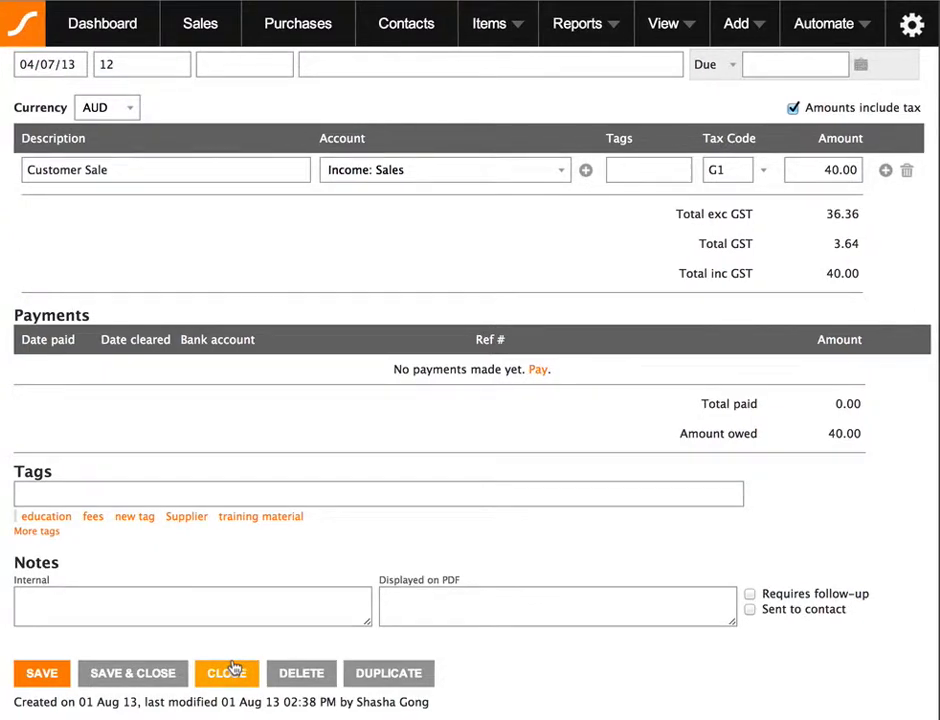
left_click(230, 668)
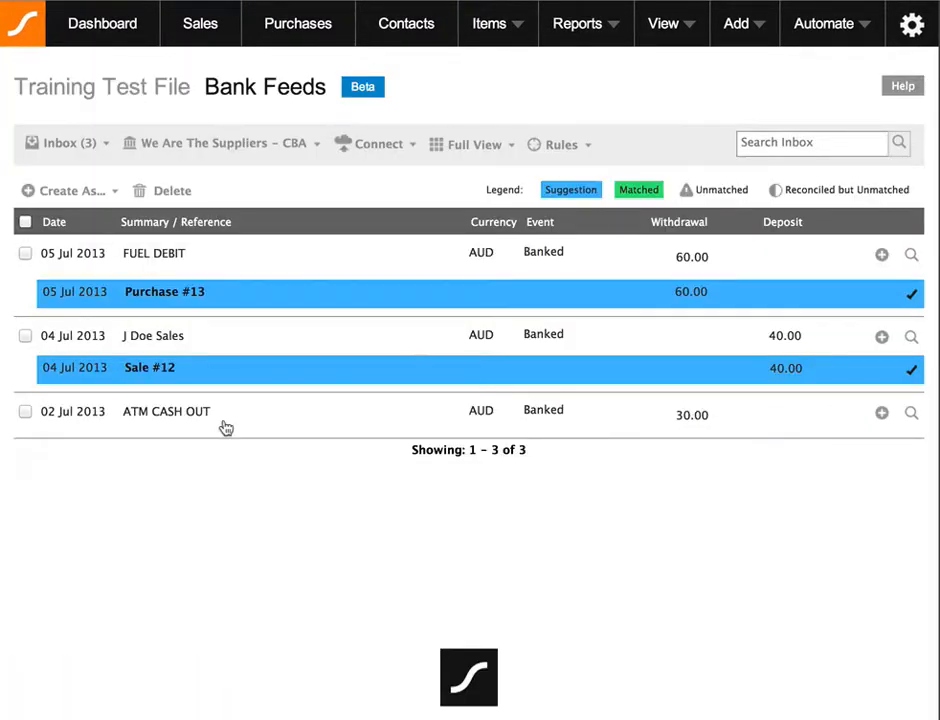
left_click(912, 372)
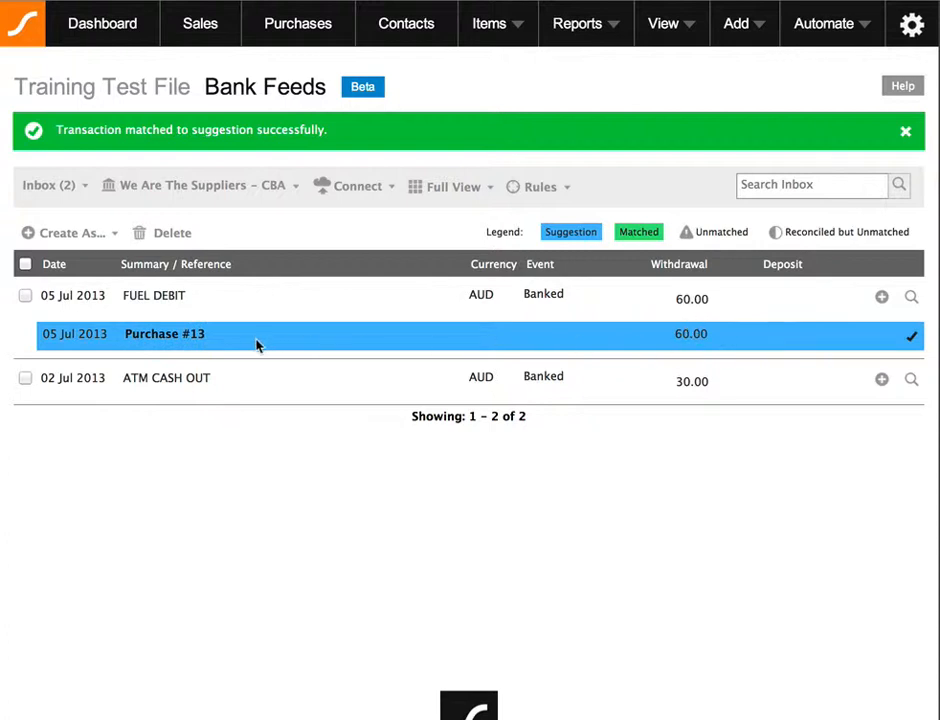
Step: Review the suggested Purchase #13 and match it to the FUEL DEBIT withdrawal
left_click(158, 342)
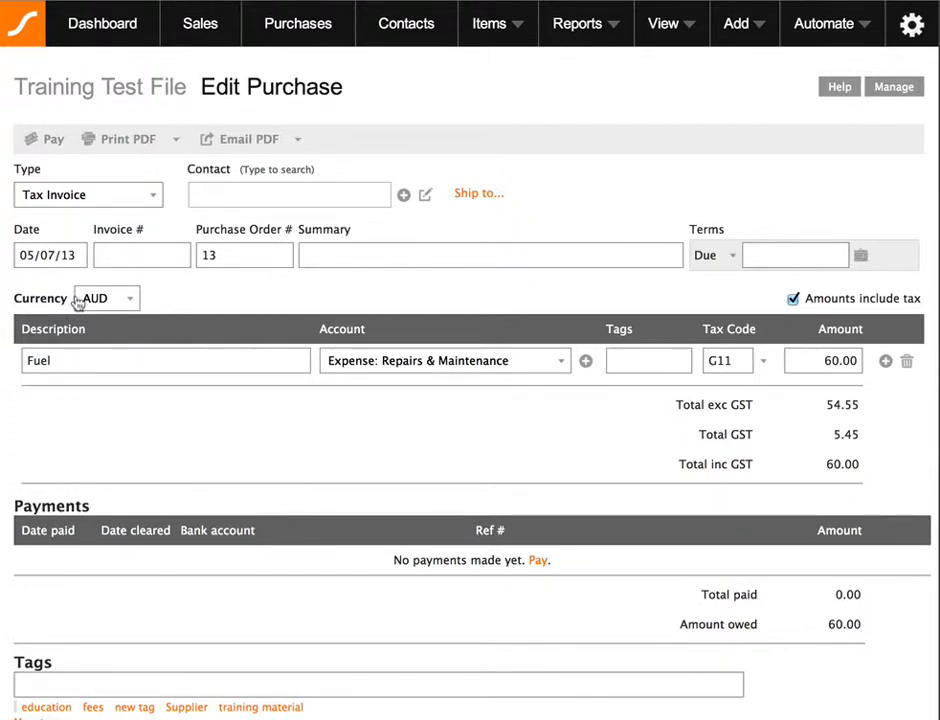
scroll(172, 310, "down", 5)
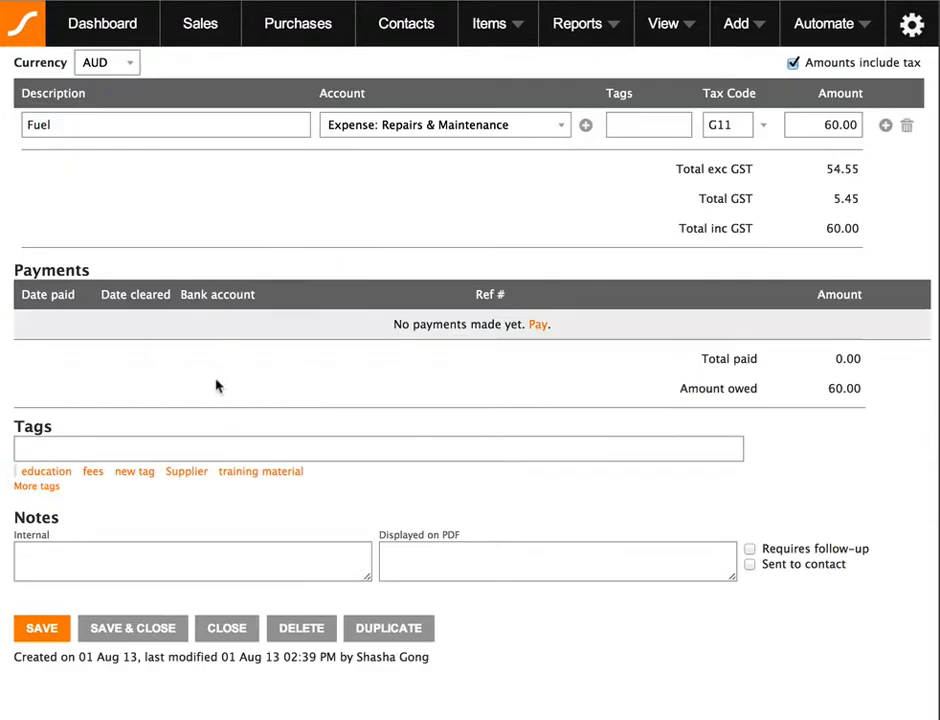
left_click(232, 630)
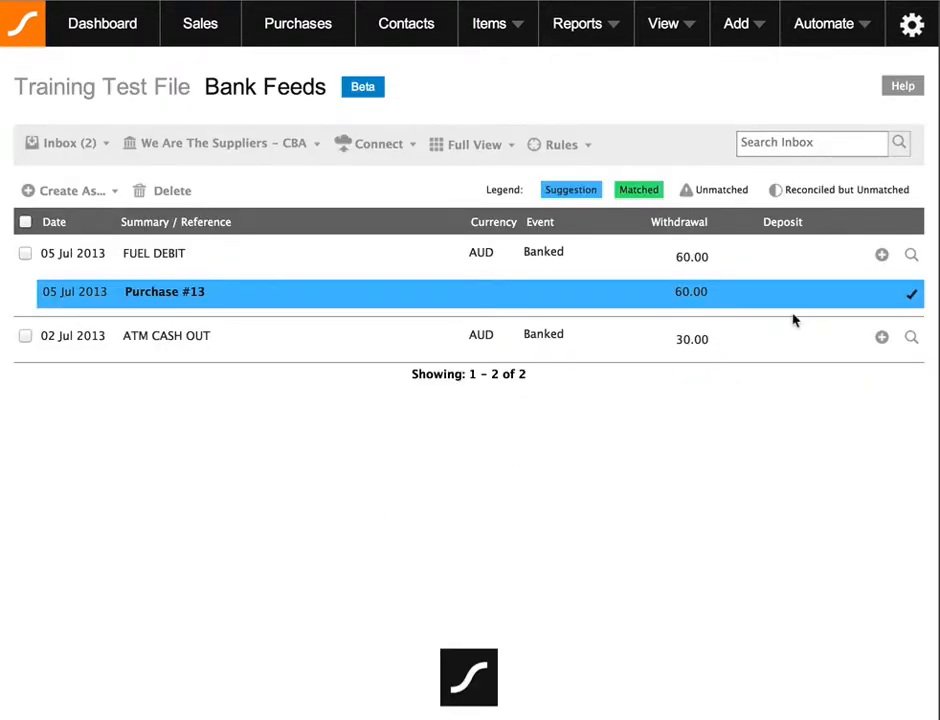
left_click(914, 295)
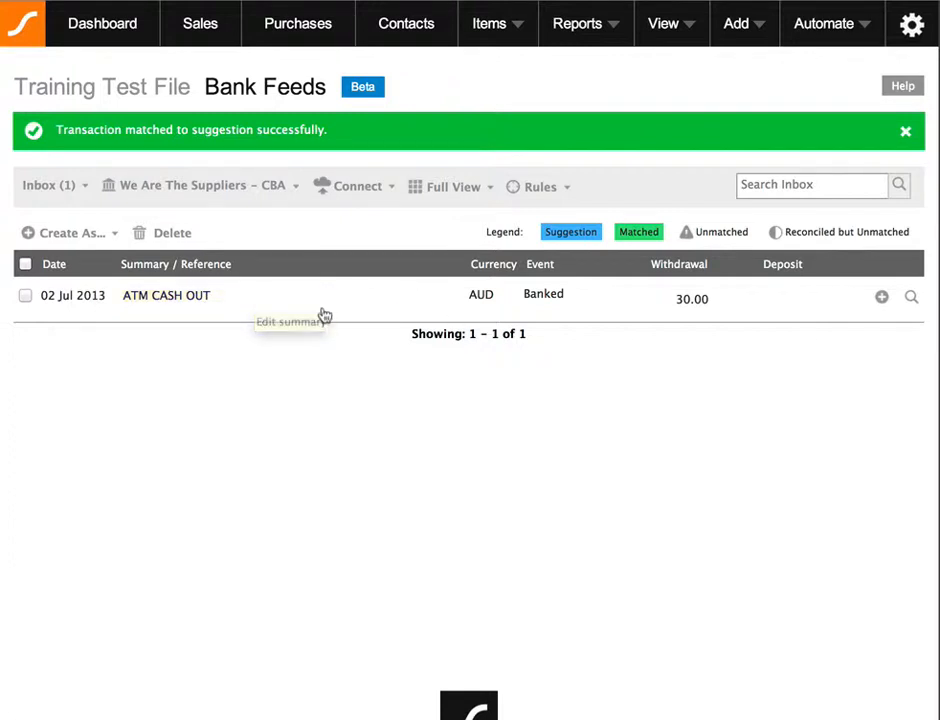
Step: Create a journal entry for the ATM CASH OUT withdrawal against the Asset: Petty Cash account, leaving the tax code blank
left_click(881, 298)
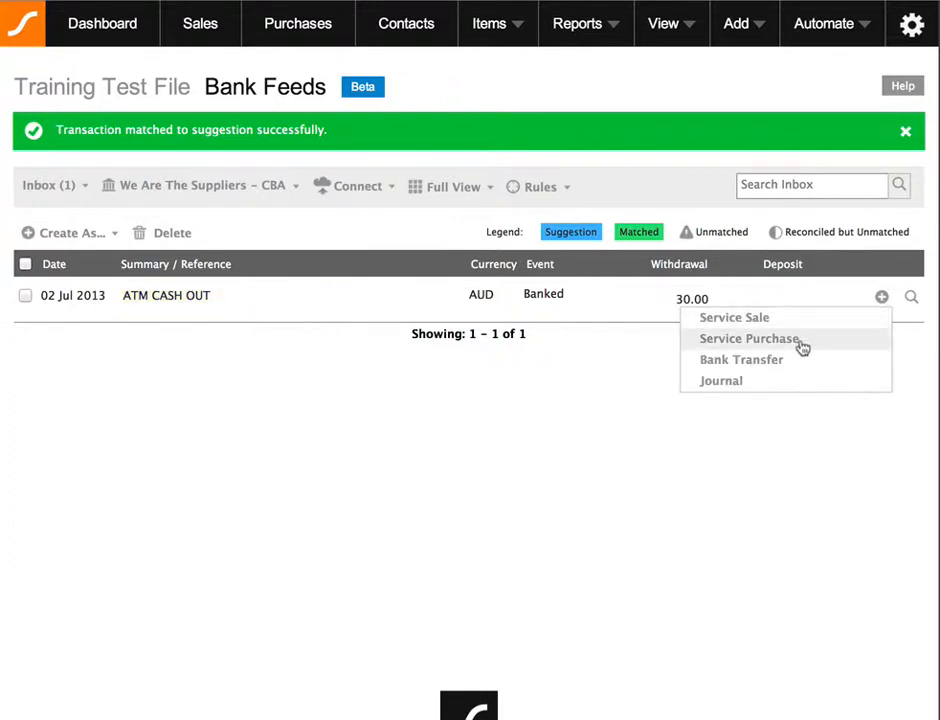
left_click(728, 384)
left_click(132, 483)
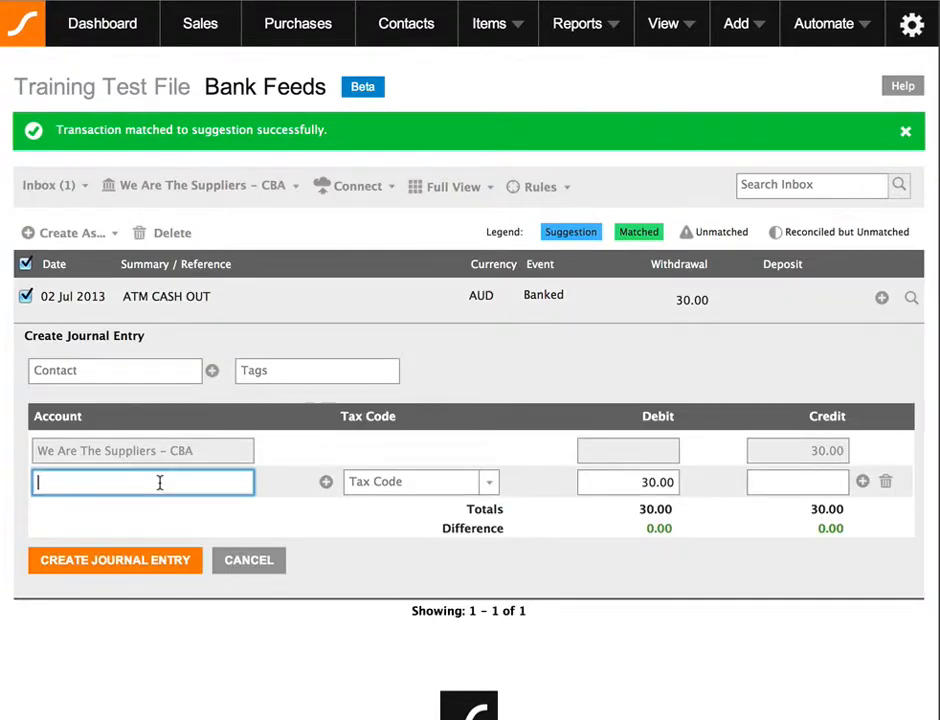
type("petty")
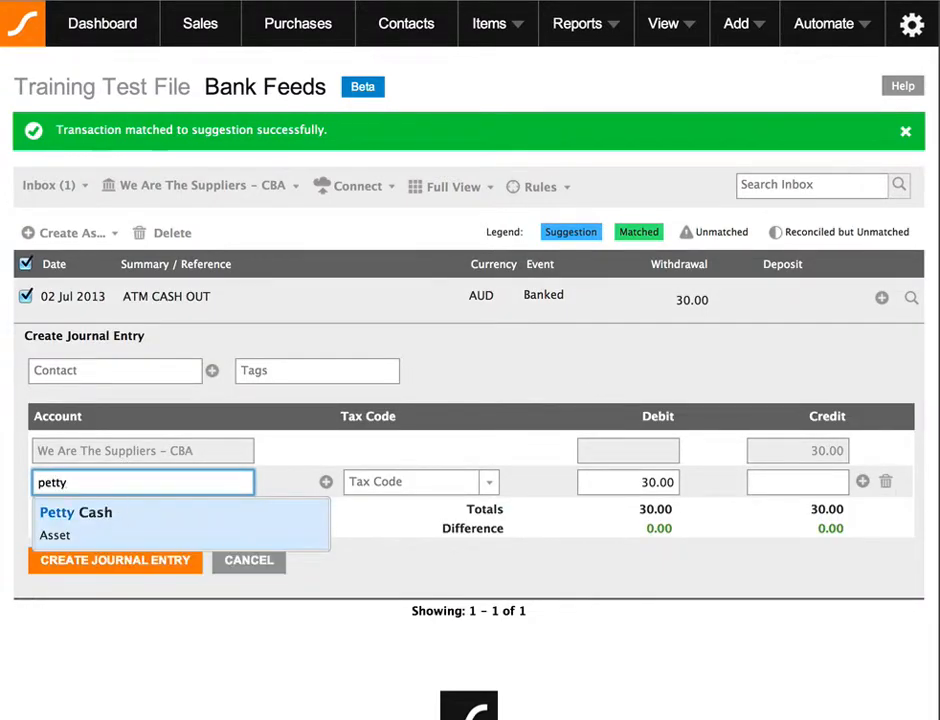
key("Tab")
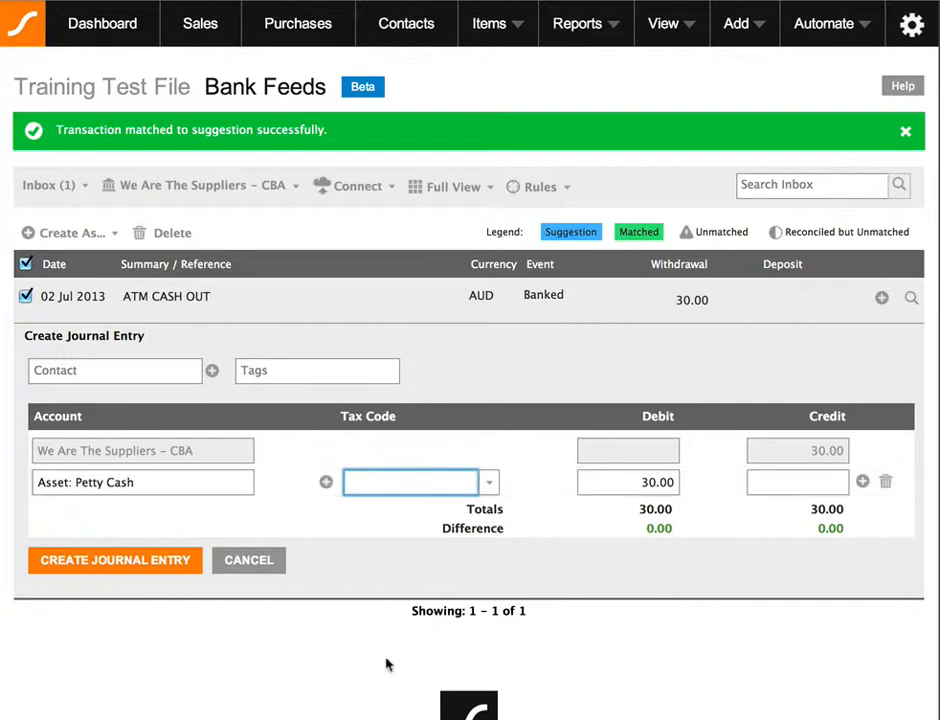
left_click(428, 548)
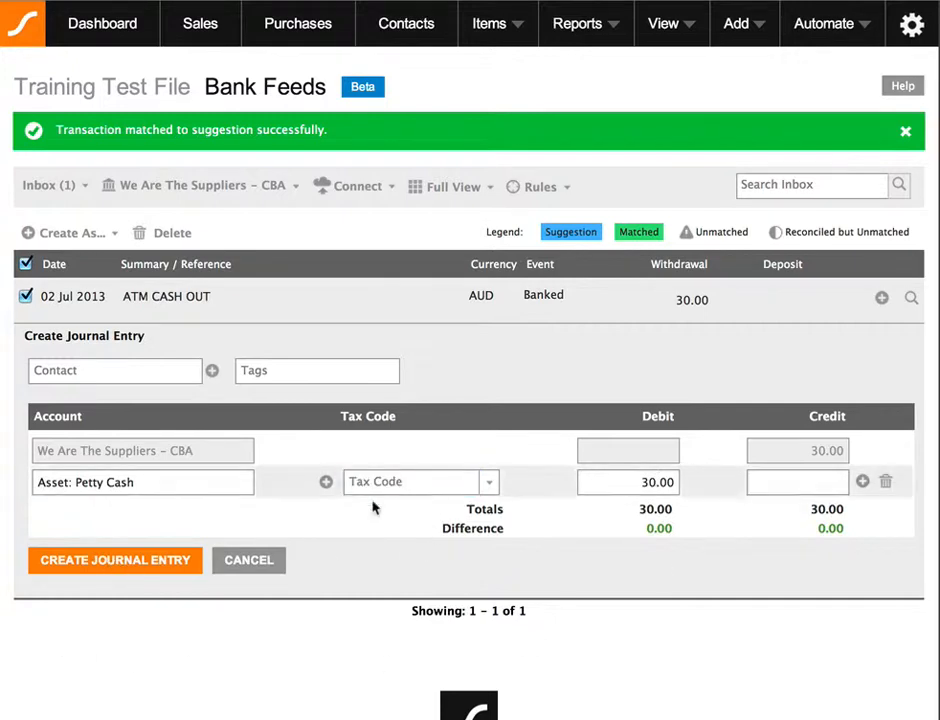
left_click(159, 560)
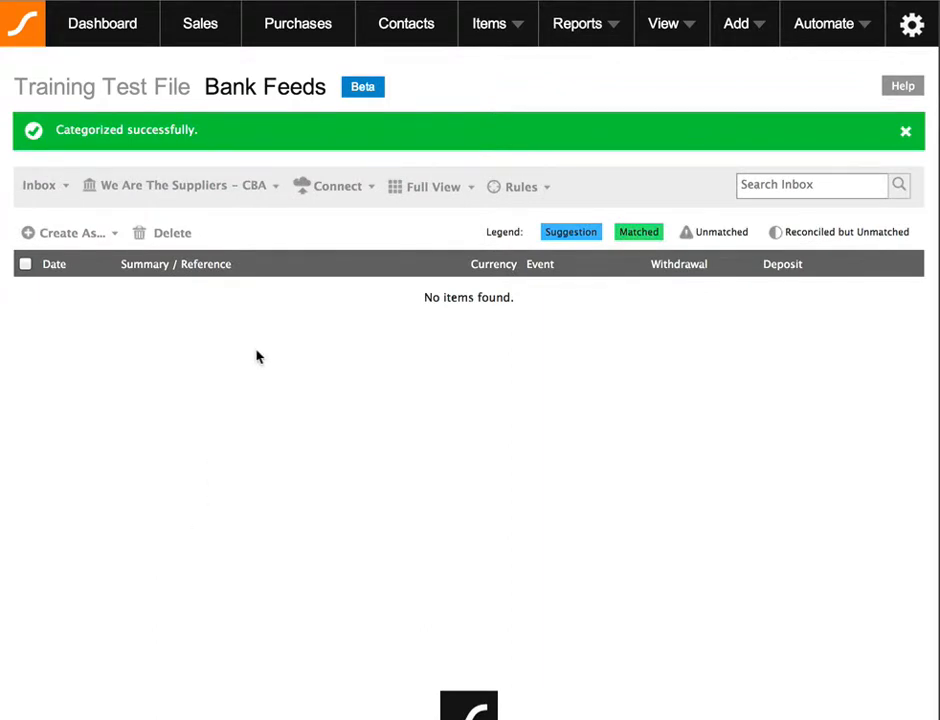
Step: Review the matched bank feed transactions and return to the feed inbox
left_click(63, 189)
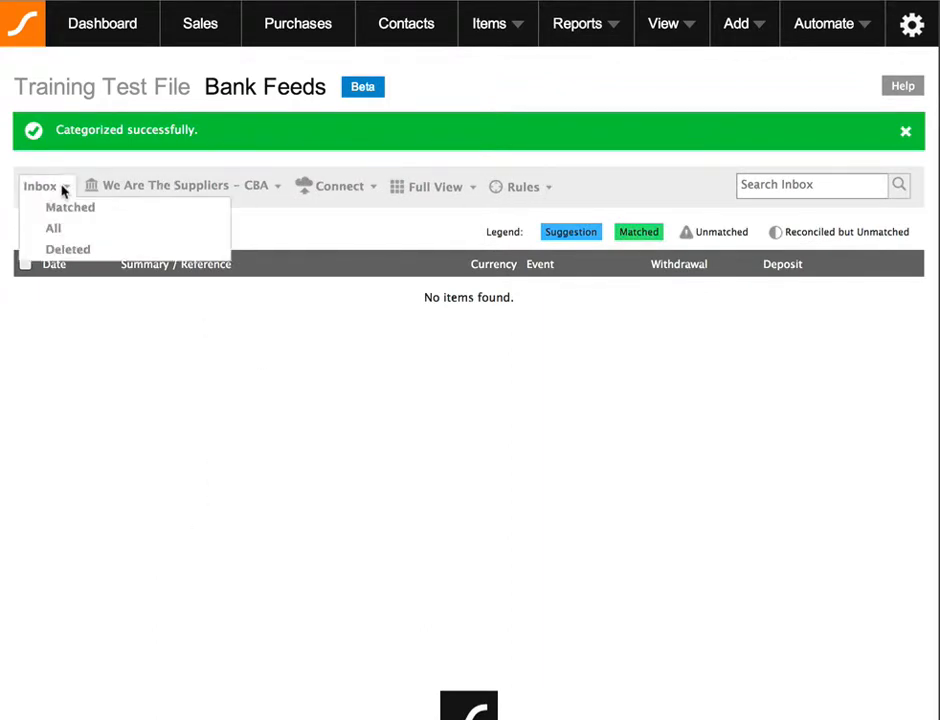
left_click(69, 208)
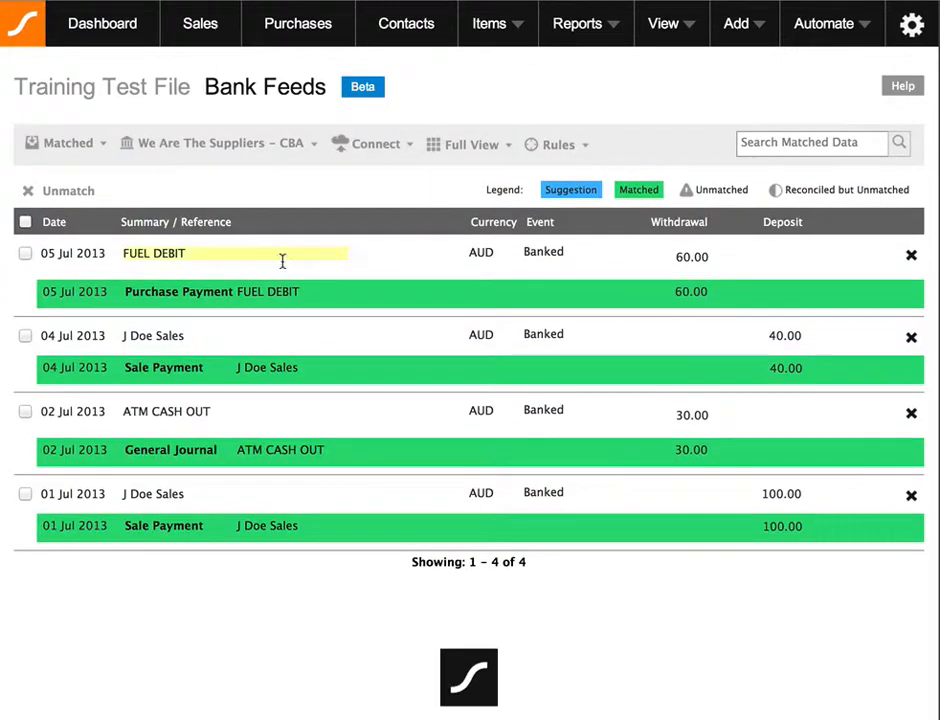
left_click(72, 144)
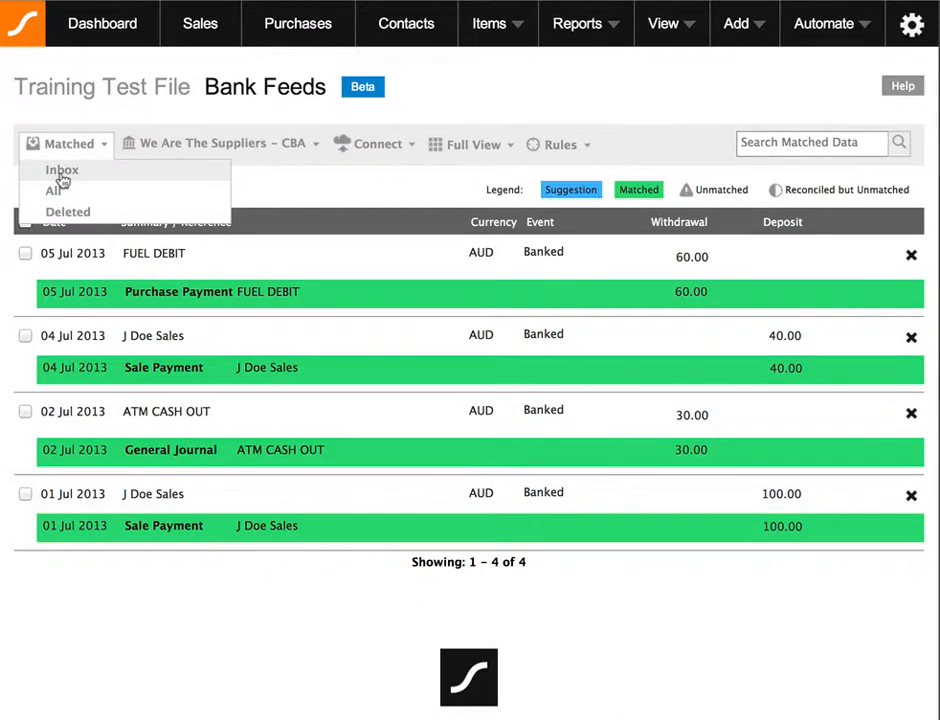
left_click(63, 177)
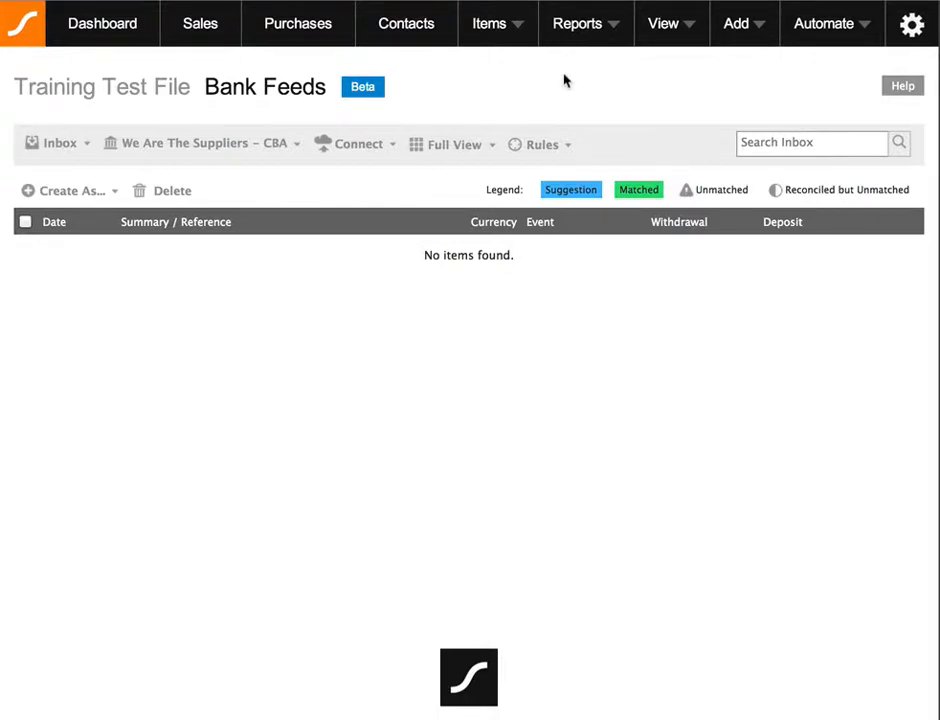
Step: Open the Bank Reconciliation report, check its account and date settings, and view it for We Are The Suppliers – CBA through 15/07/13
left_click(581, 30)
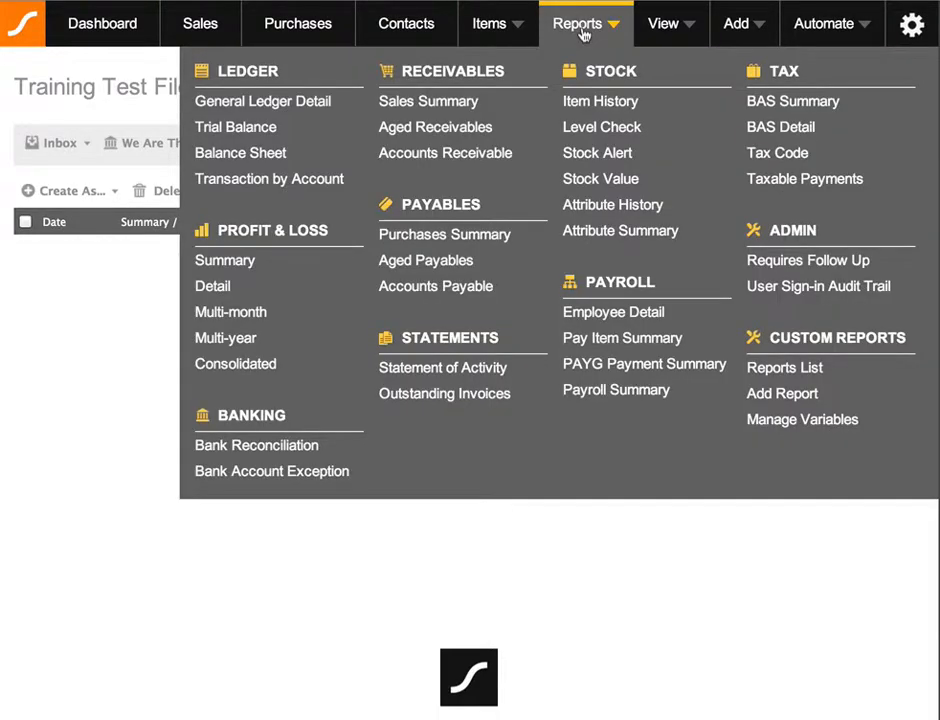
left_click(281, 449)
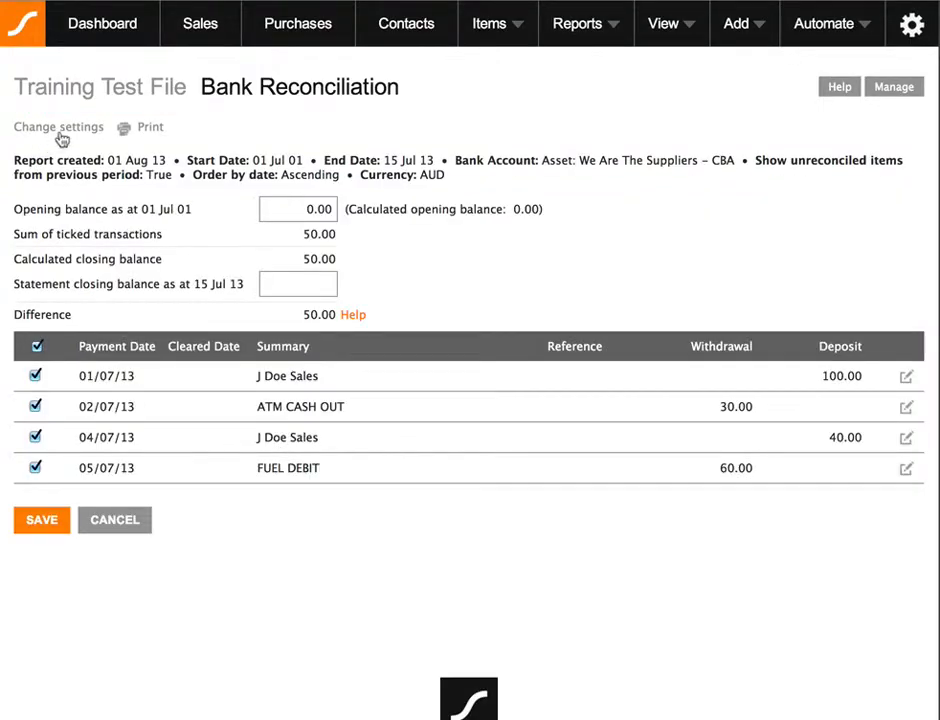
left_click(60, 128)
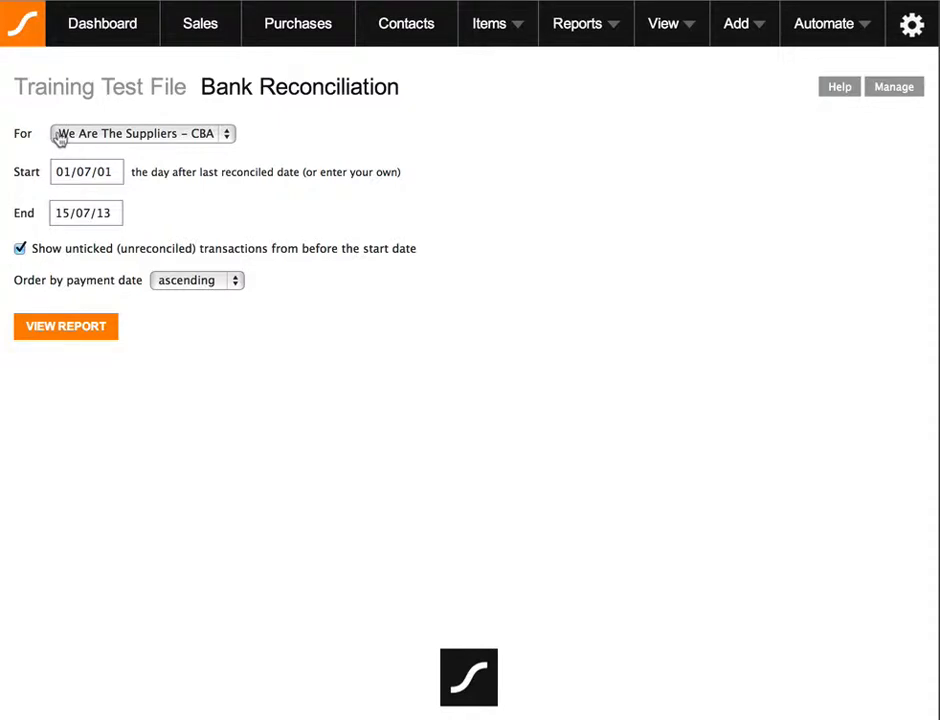
scroll(60, 138, "down", 1)
scroll(60, 138, "up", 1)
left_click(86, 332)
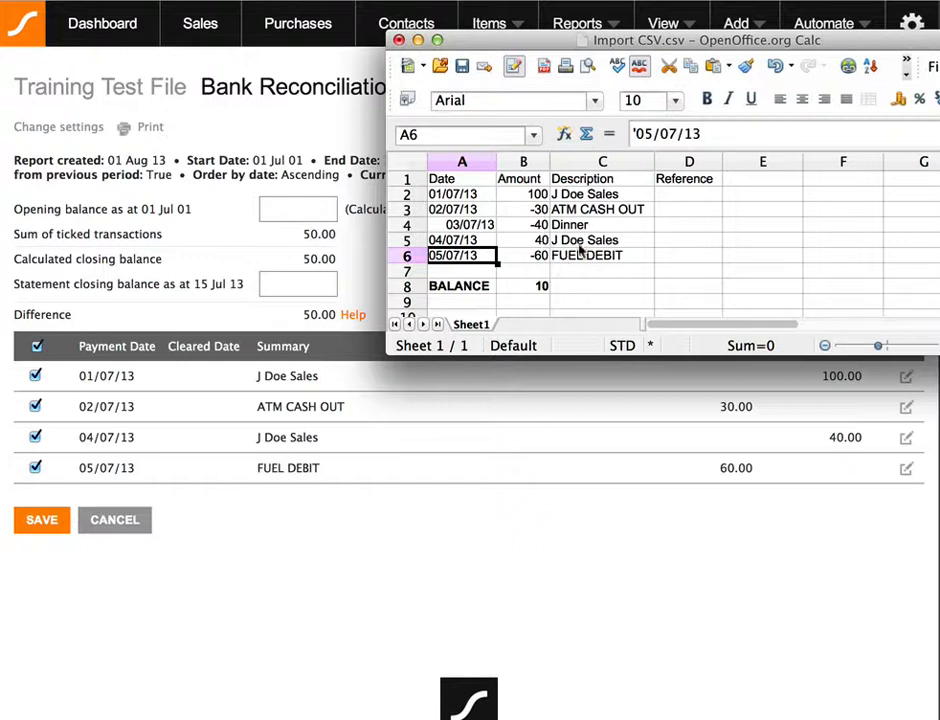
Step: In the Import CSV.csv spreadsheet in OpenOffice Calc, examine each dated statement entry and the balance in cell B8
left_click(434, 193)
left_click(469, 209)
left_click(470, 224)
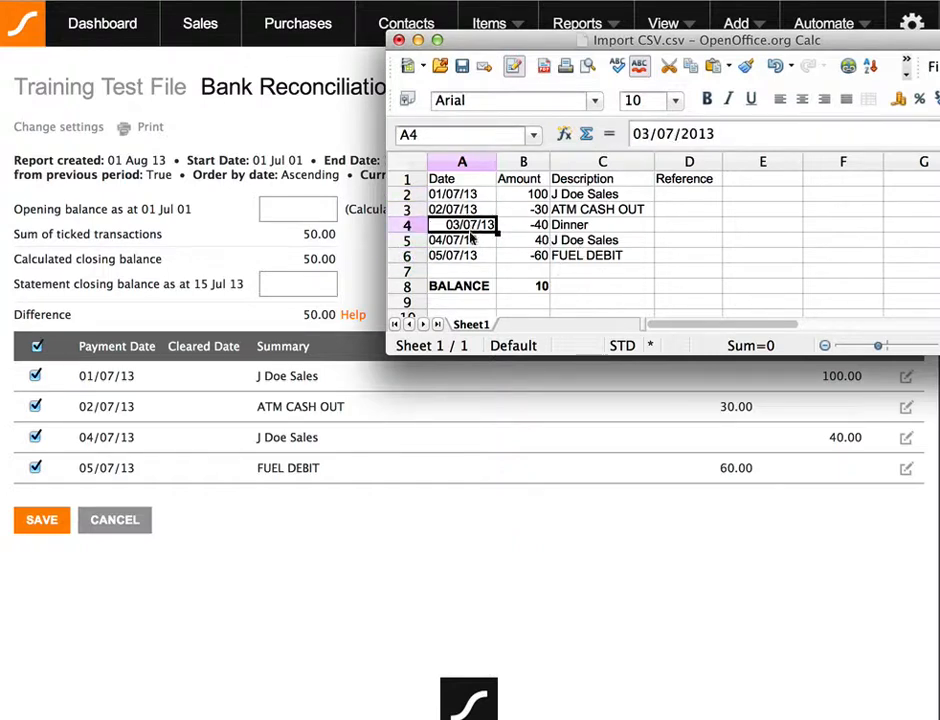
left_click(472, 240)
left_click(480, 256)
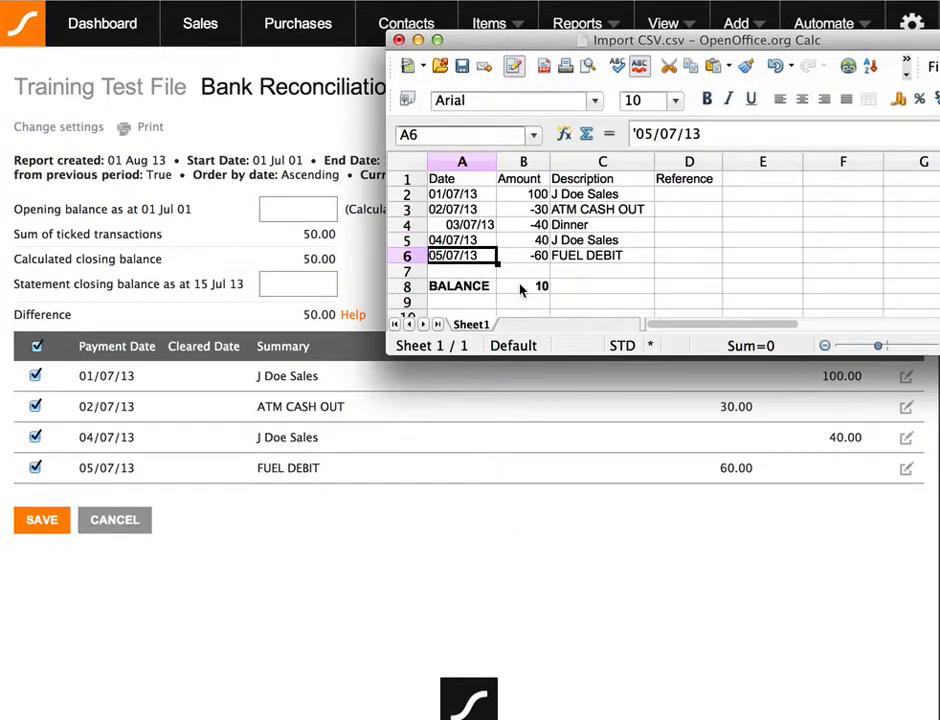
left_click(522, 287)
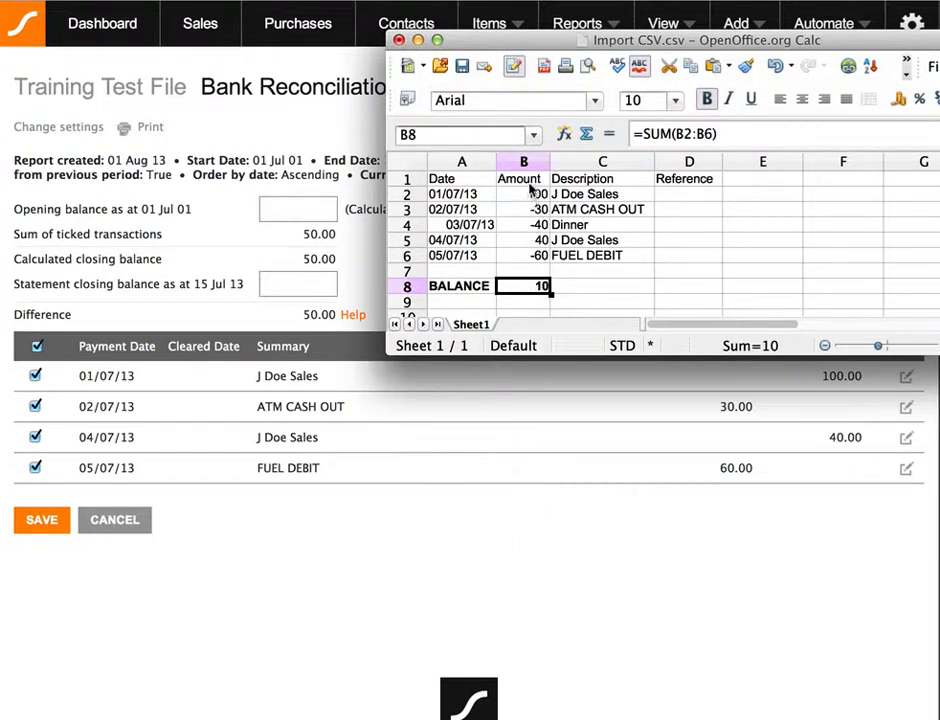
Step: Back in the Bank Reconciliation report, set the opening balance to 0 and statement closing balance to 10, and check them against the spreadsheet
left_click(306, 209)
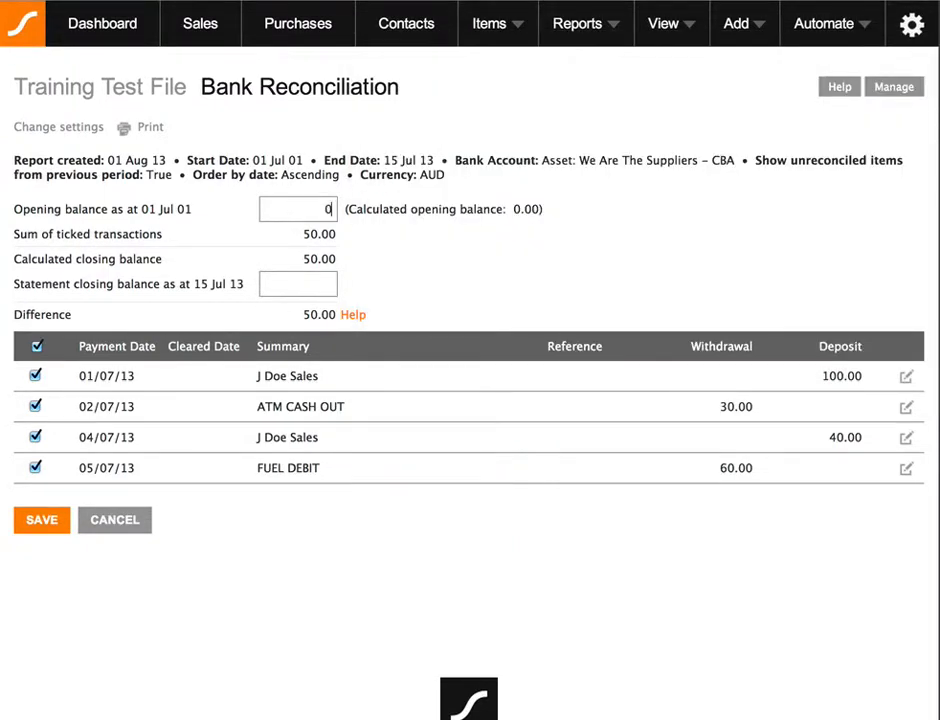
key("Tab")
type("10")
key("Tab")
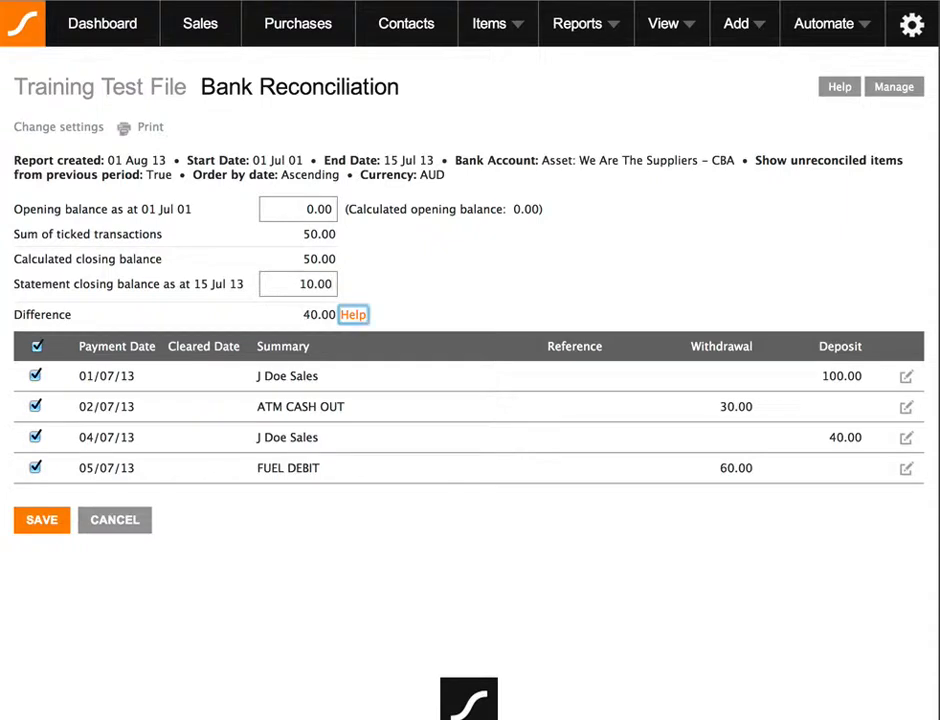
key("super+Tab")
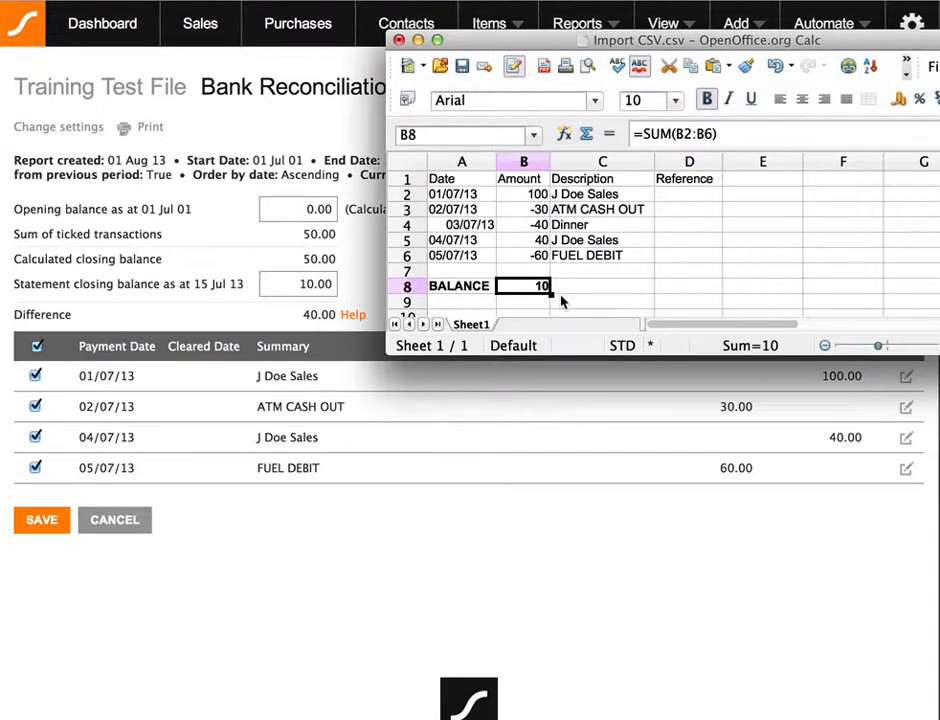
key("super+Tab")
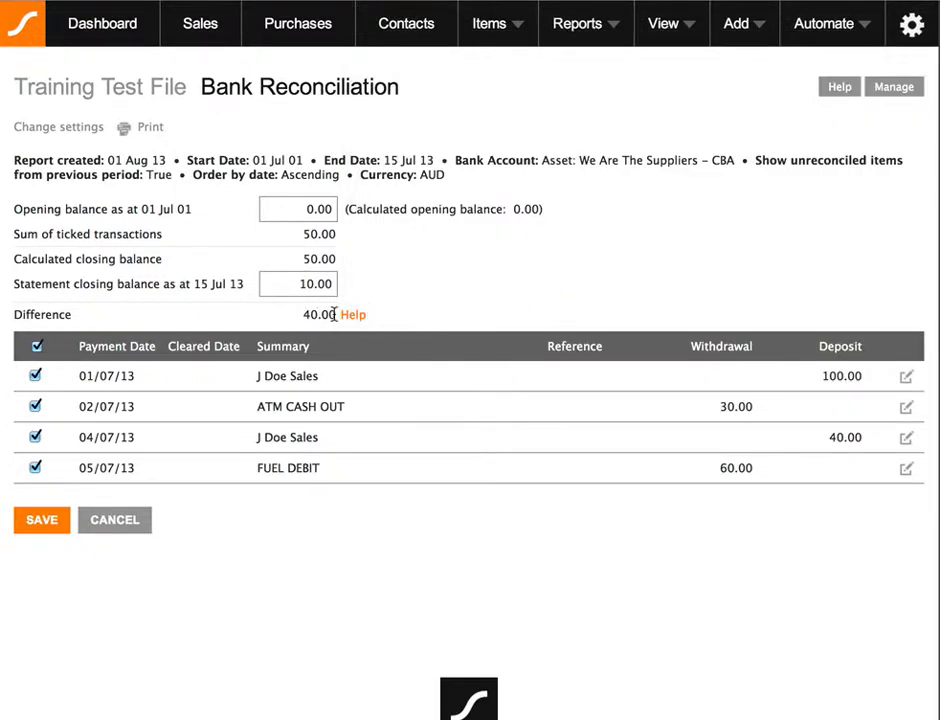
Step: Compare the entries in the Import CSV.csv spreadsheet in OpenOffice Calc with the reconciliation transactions, checking for the 03/07/13 Dinner entry
key("super+Tab")
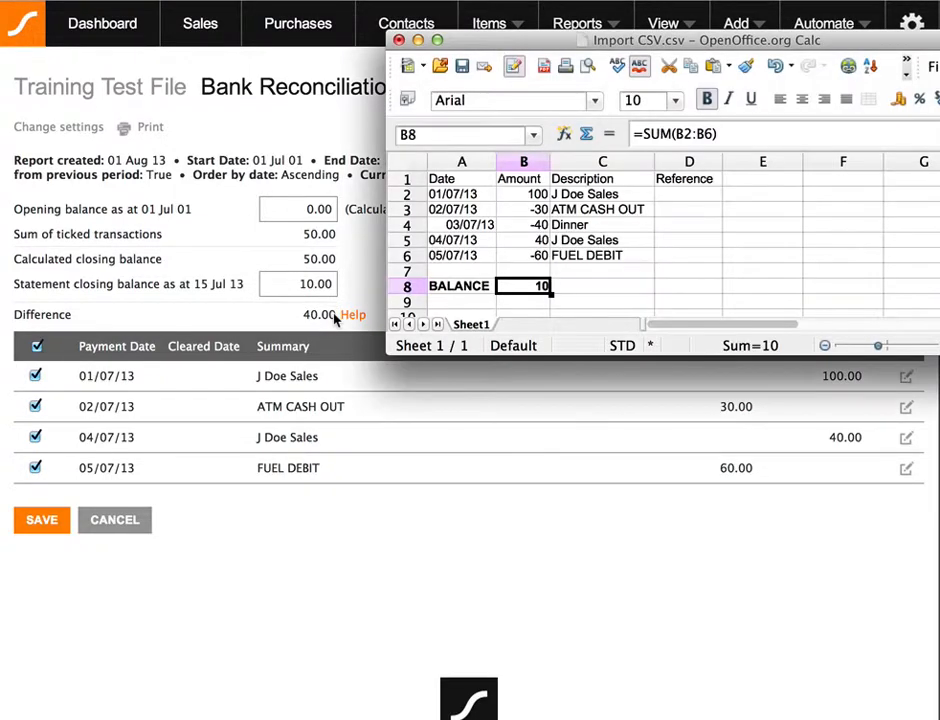
left_click(590, 274)
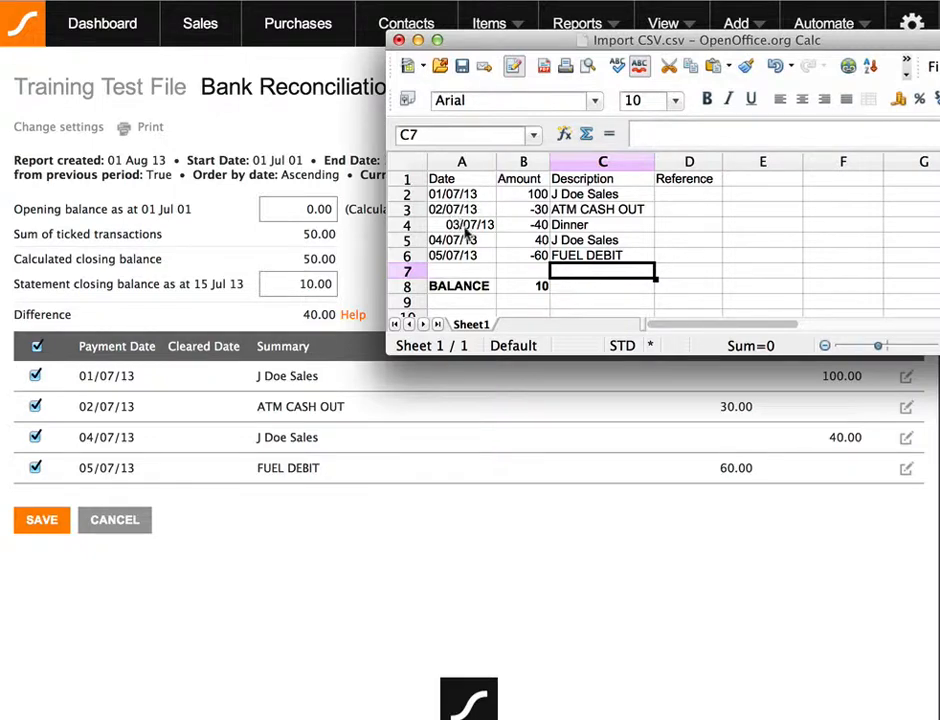
left_click(408, 225)
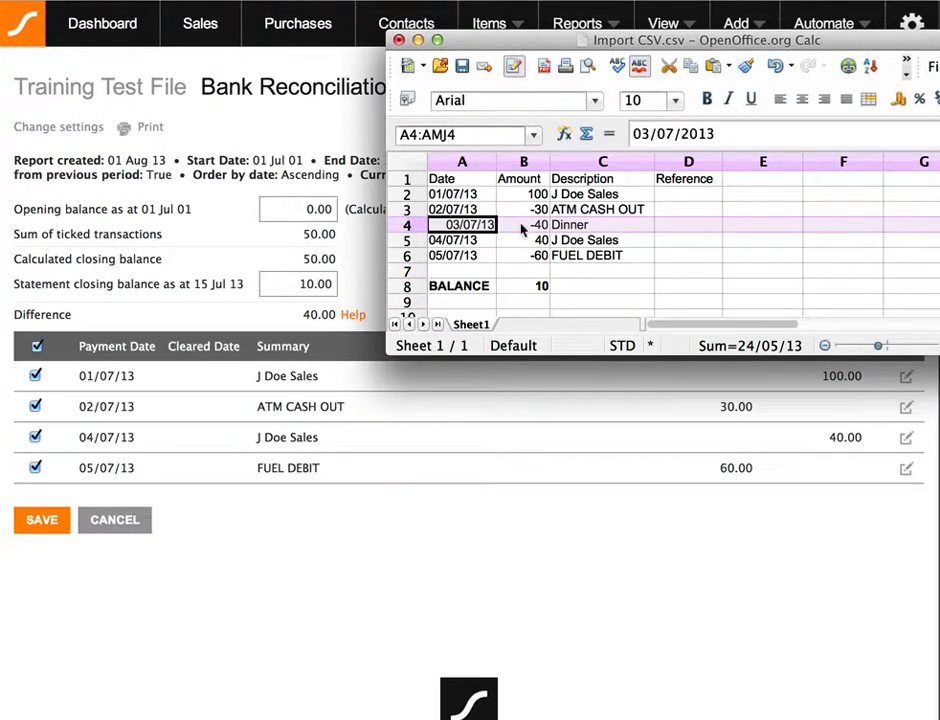
left_click(110, 457)
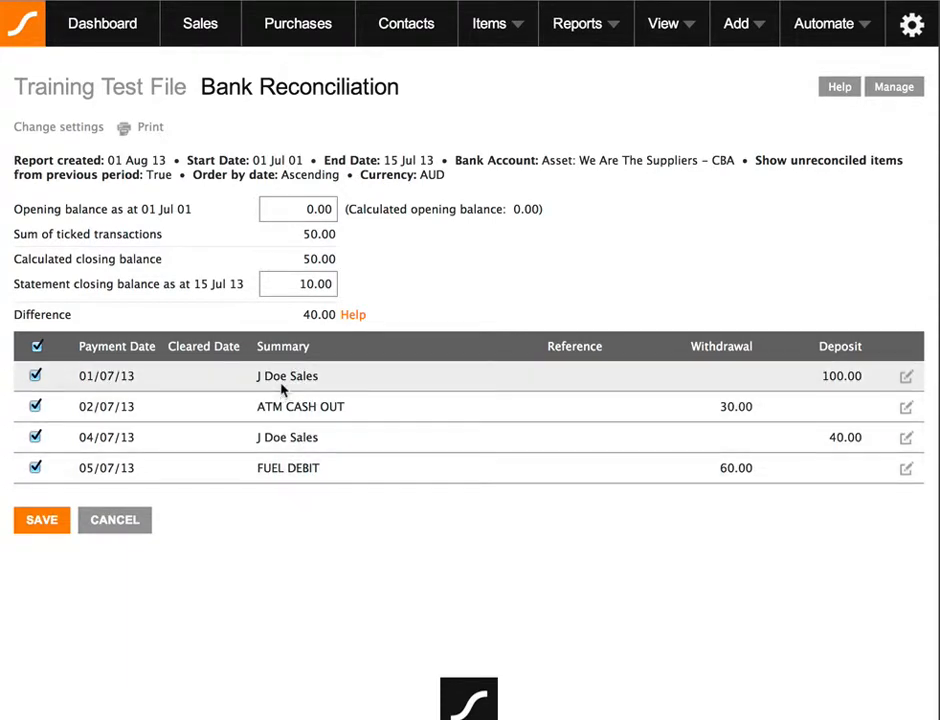
key("super+Tab")
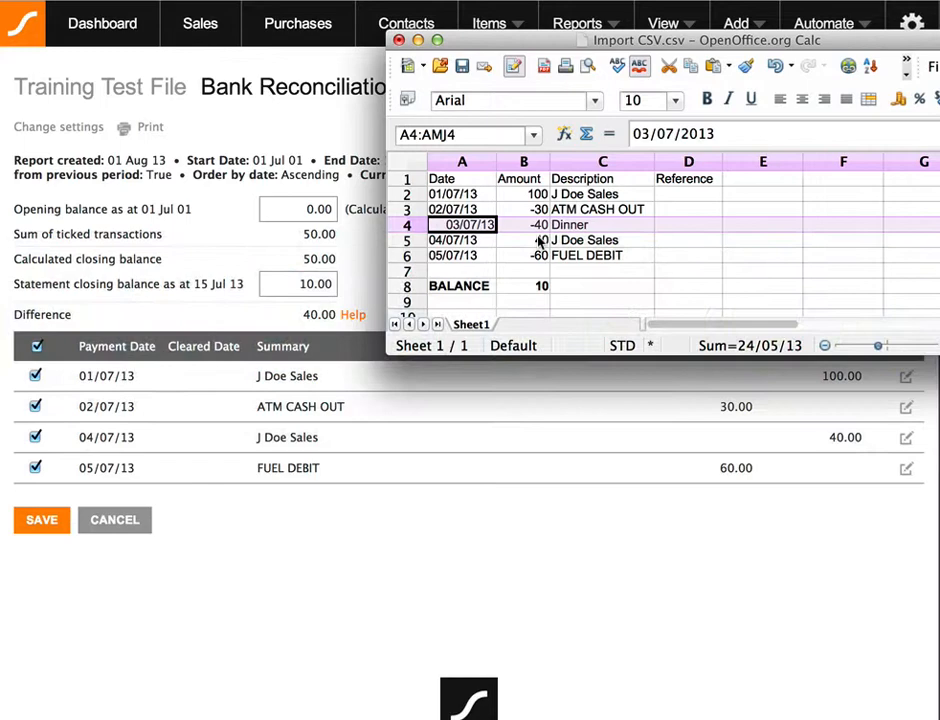
left_click(481, 226)
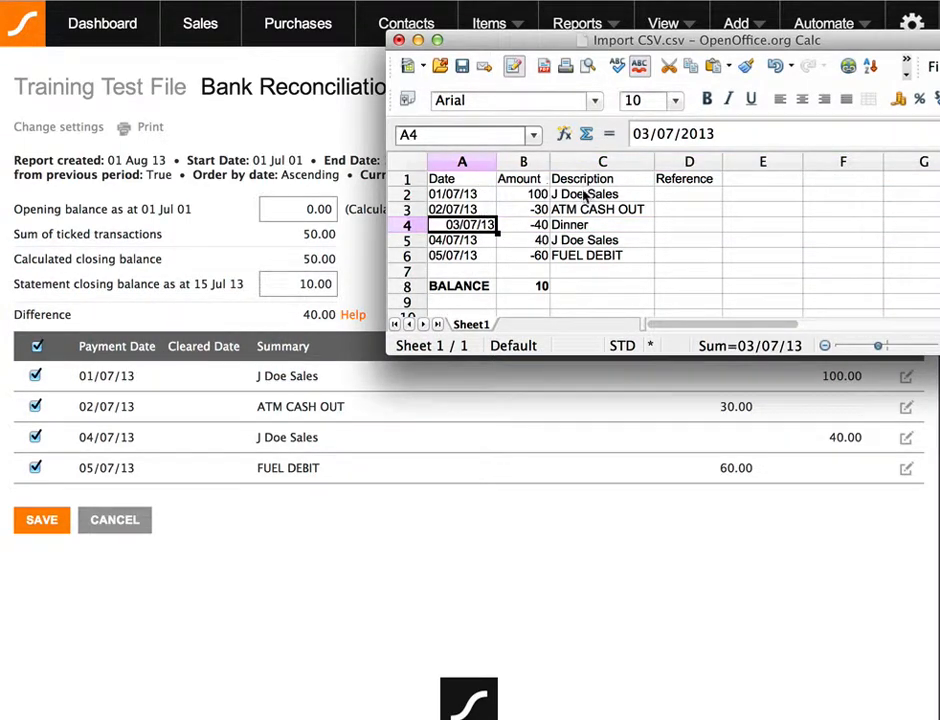
left_click(767, 201)
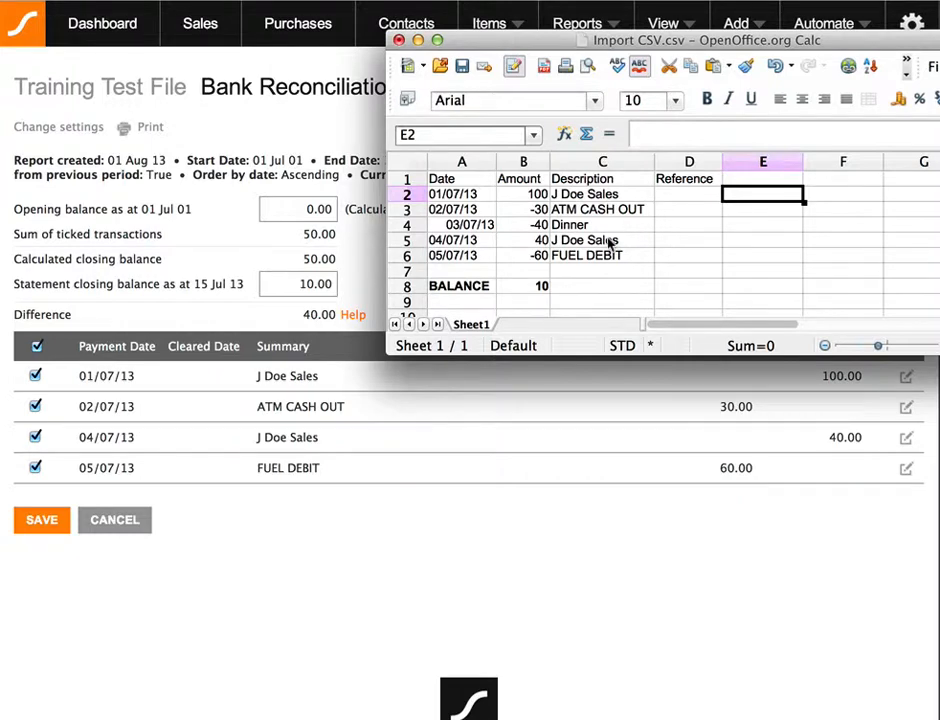
left_click(408, 227)
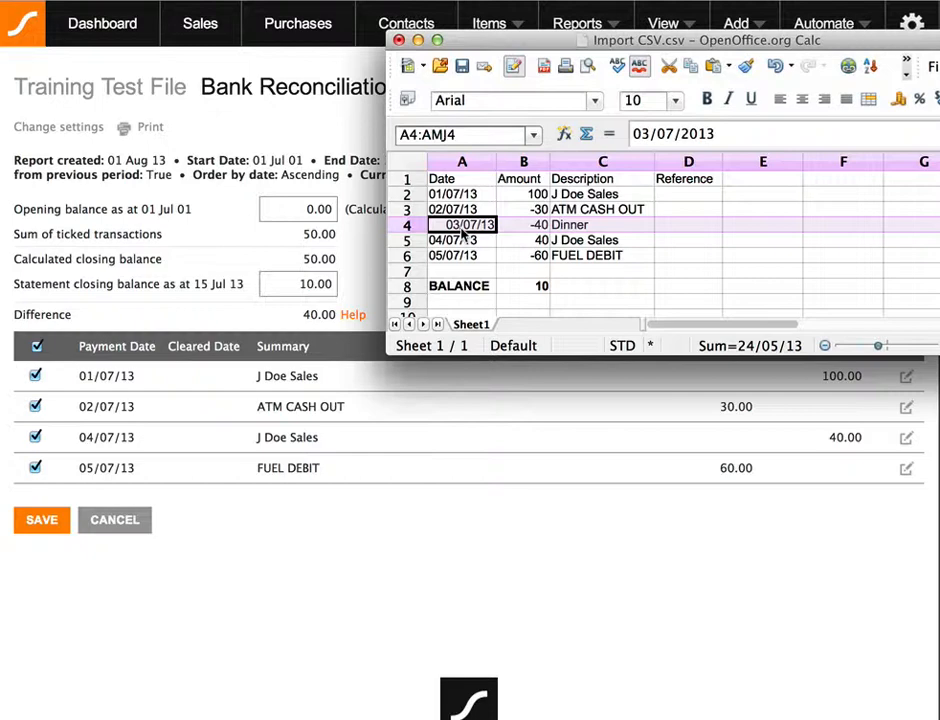
Step: Back in the Bank Reconciliation report, save the reconciliation with its entered balances and ticked transactions
key("super+Tab")
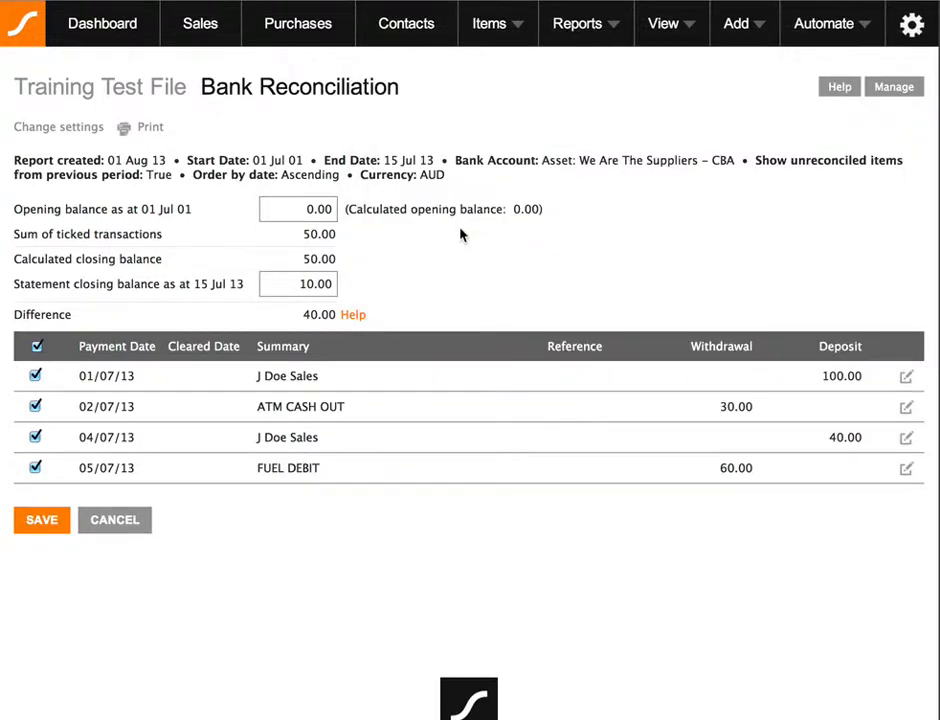
scroll(461, 233, "down", 1)
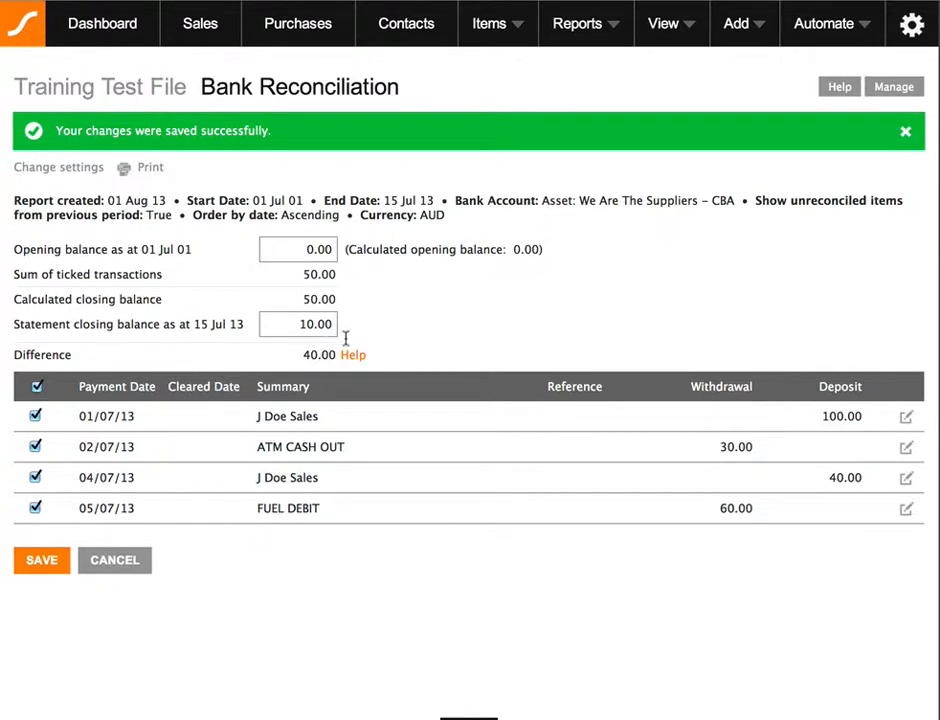
Step: Open Bank Feeds for We Are The Suppliers – CBA, list all transactions, and check them for the spreadsheet's 03/07/13 Dinner entry
left_click(843, 40)
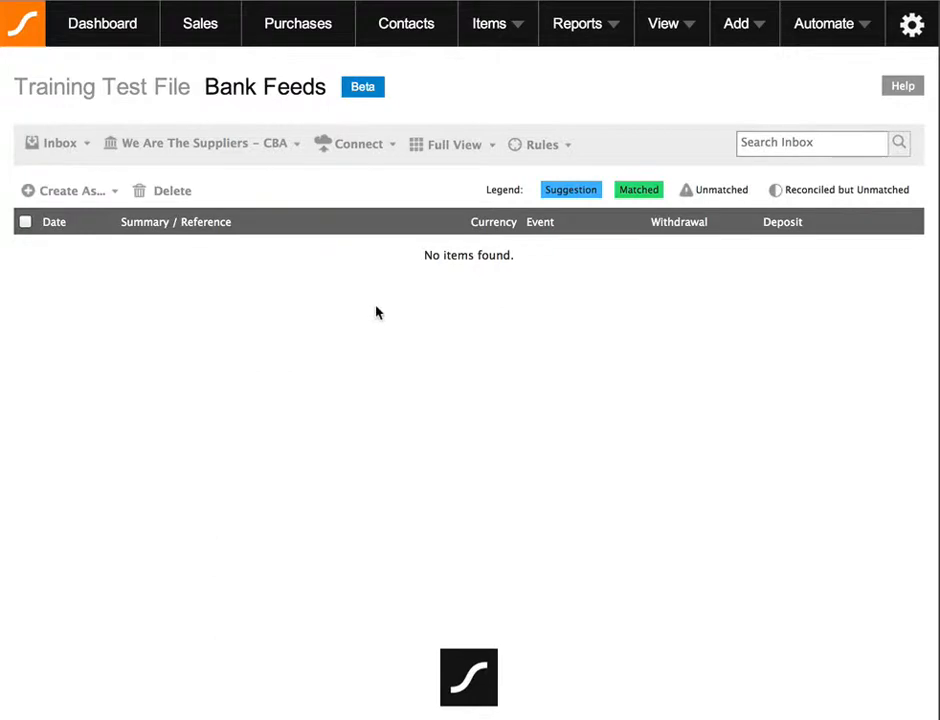
left_click(77, 152)
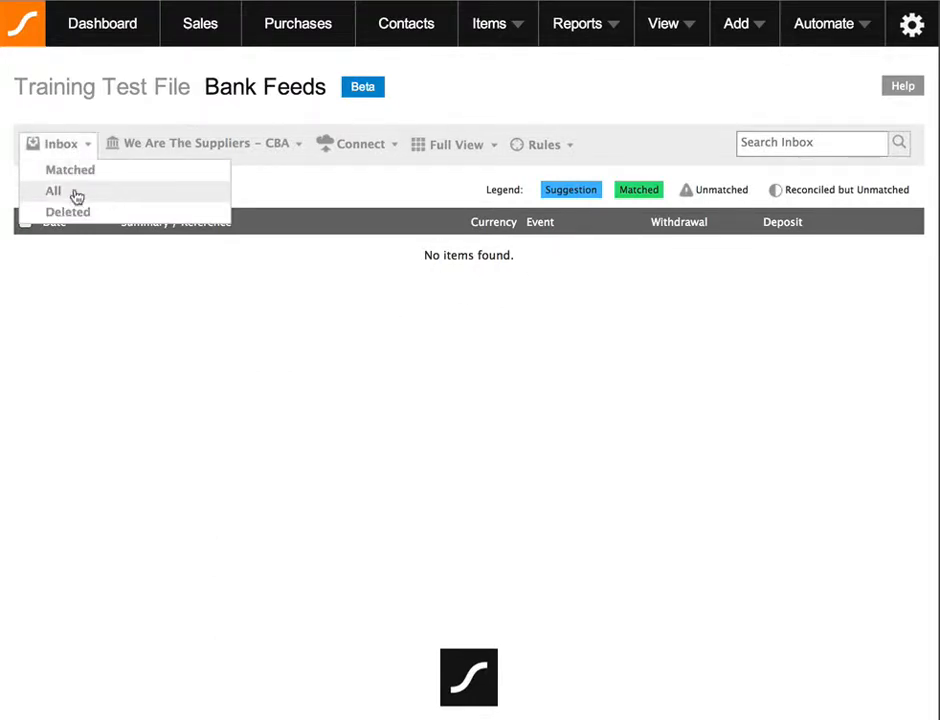
left_click(70, 192)
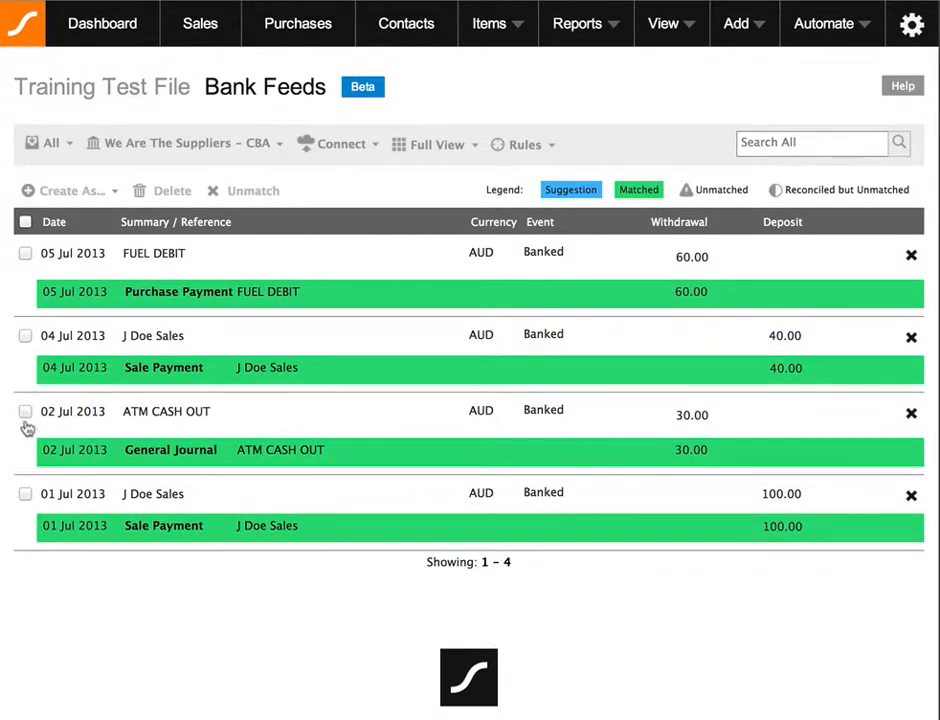
key("super+Tab")
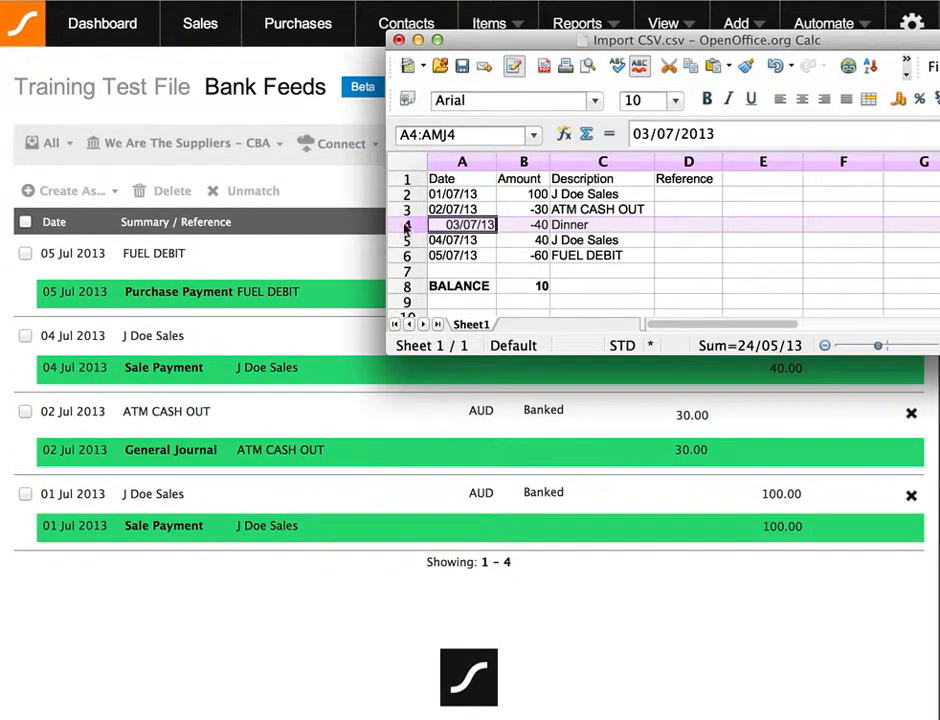
left_click(312, 210)
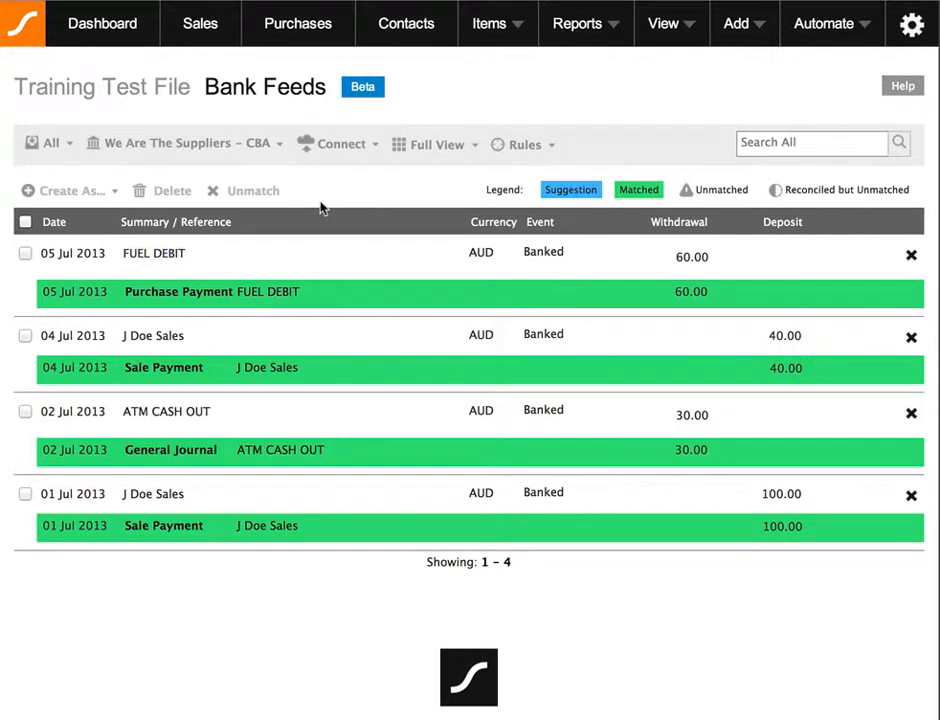
Step: Check the deleted bank feed transactions for the Dinner entry, return to the feed inbox, and compare it with the spreadsheet
left_click(52, 143)
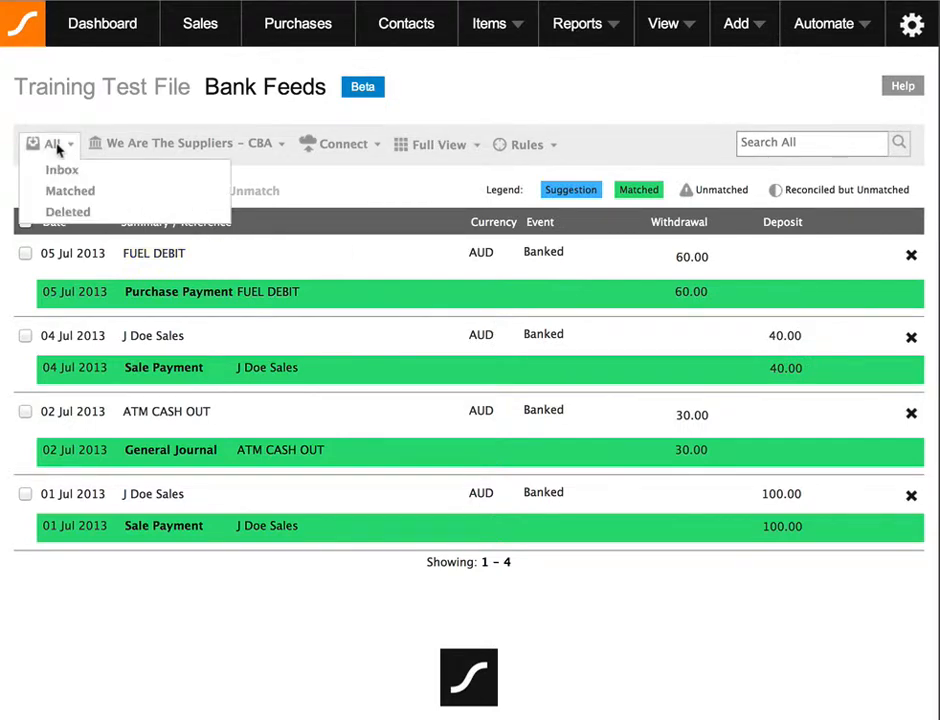
left_click(66, 217)
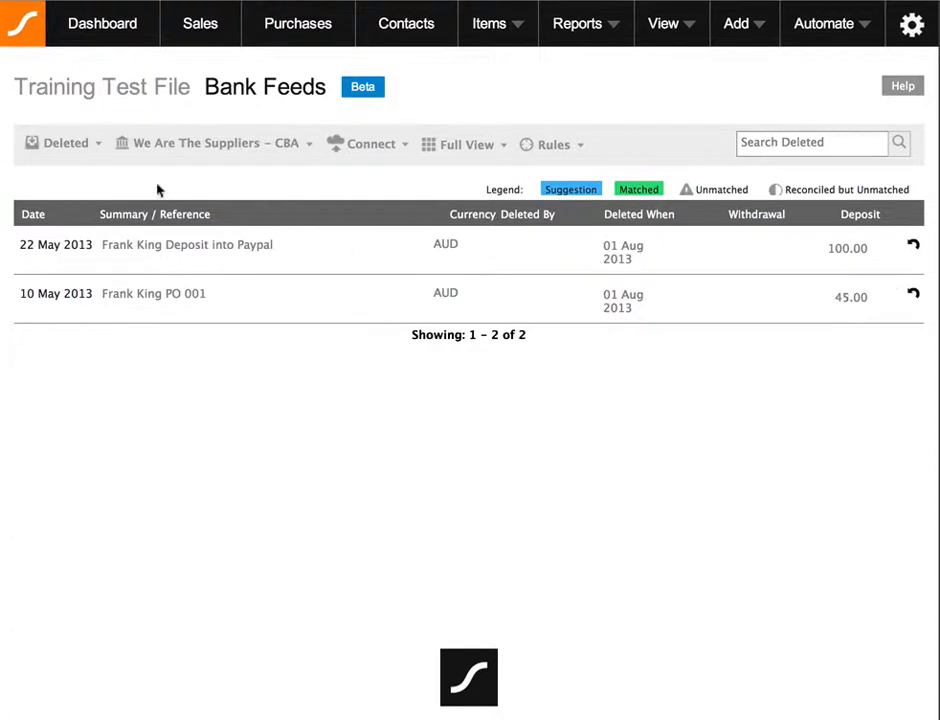
left_click(70, 150)
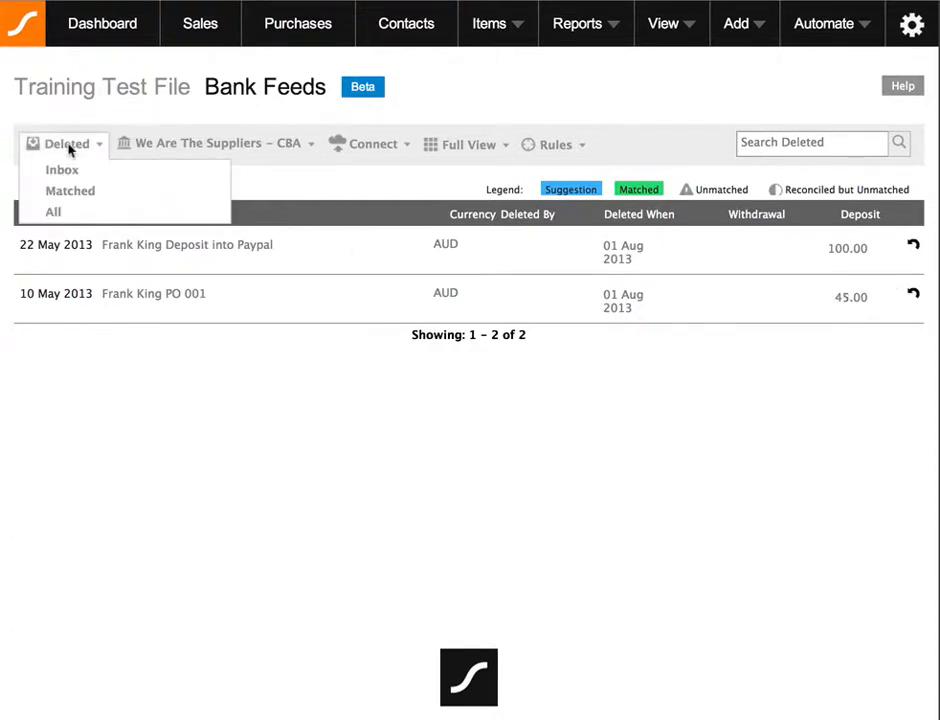
left_click(72, 177)
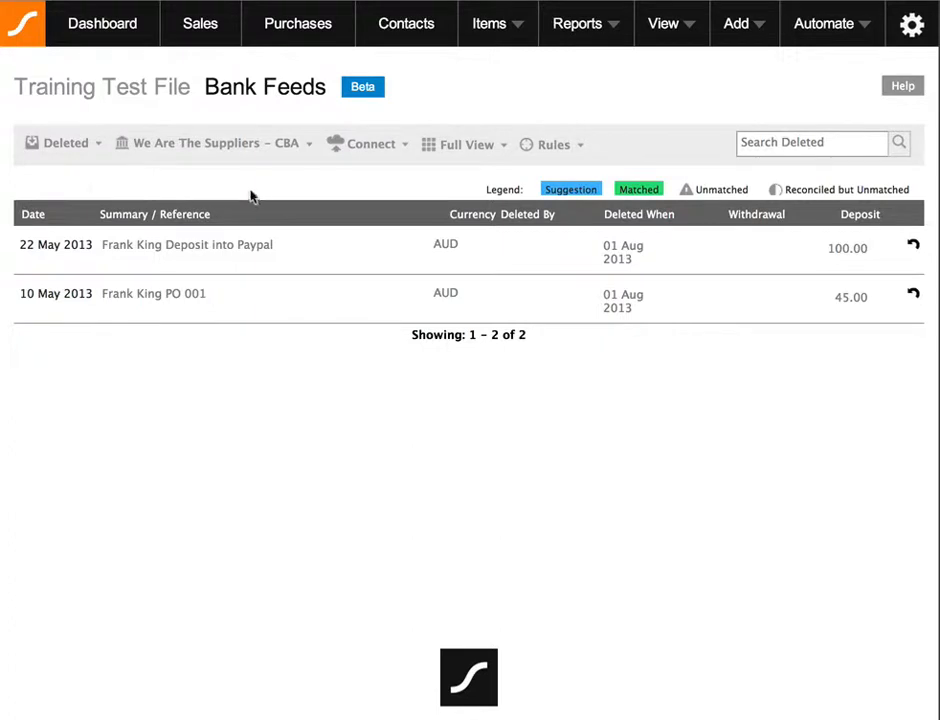
key("super+Tab")
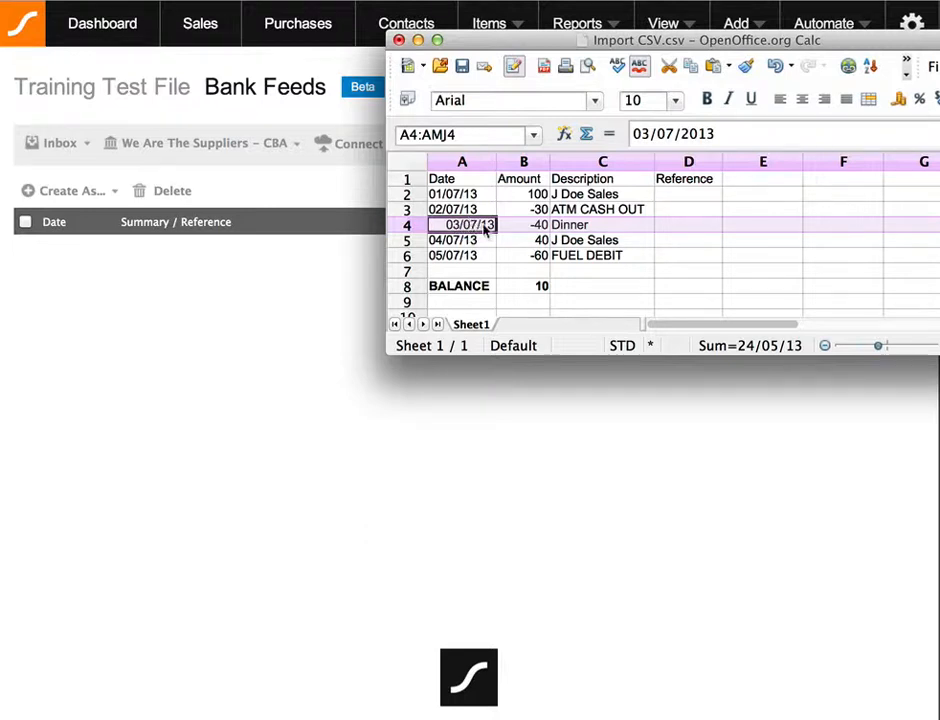
key("super+Tab")
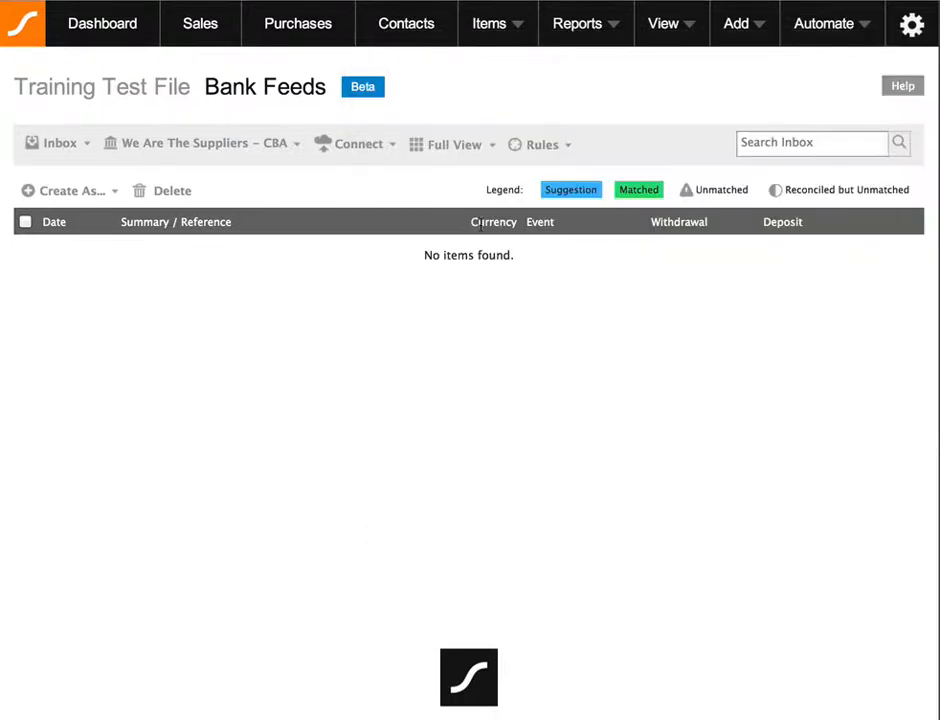
Step: In Purchases, check the unpaid 03 Jul 13 purchase's details and payments against the spreadsheet's Dinner entry, and close it
left_click(324, 33)
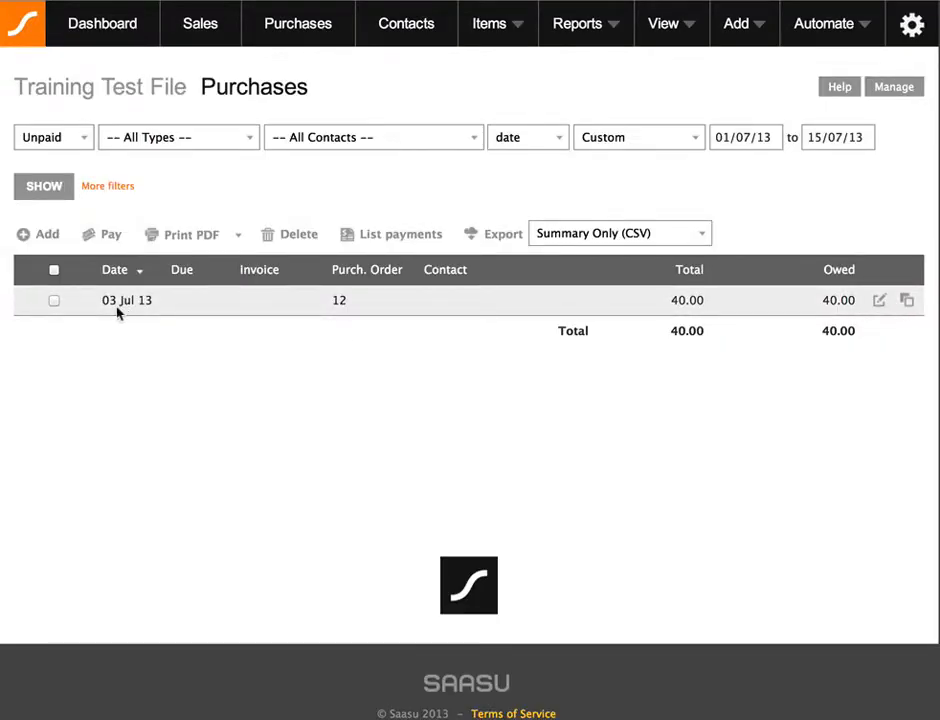
key("super+Tab")
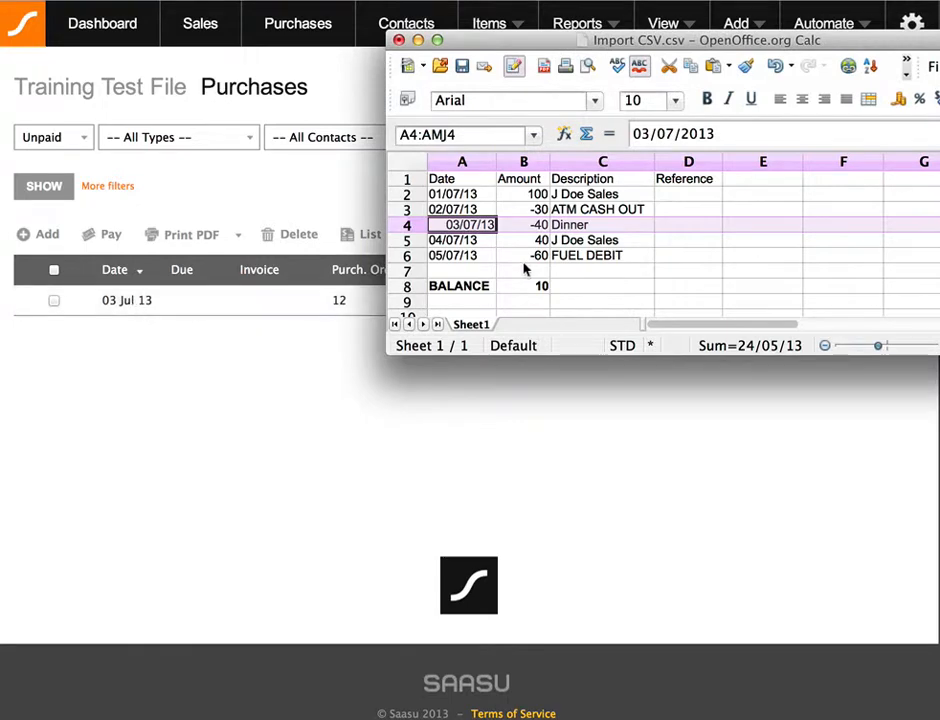
key("super+Tab")
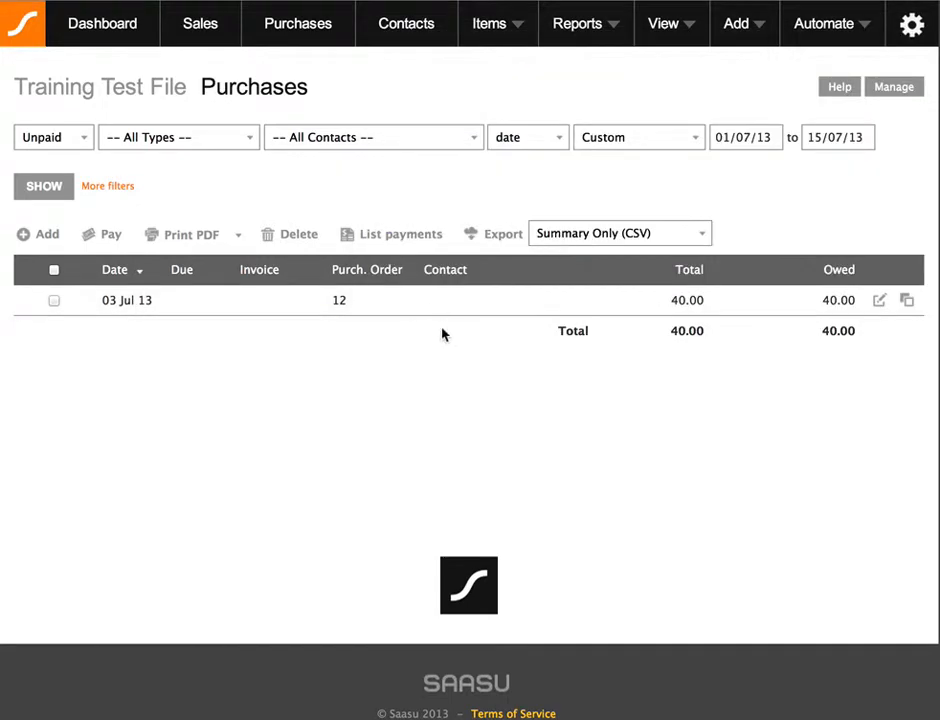
left_click(879, 302)
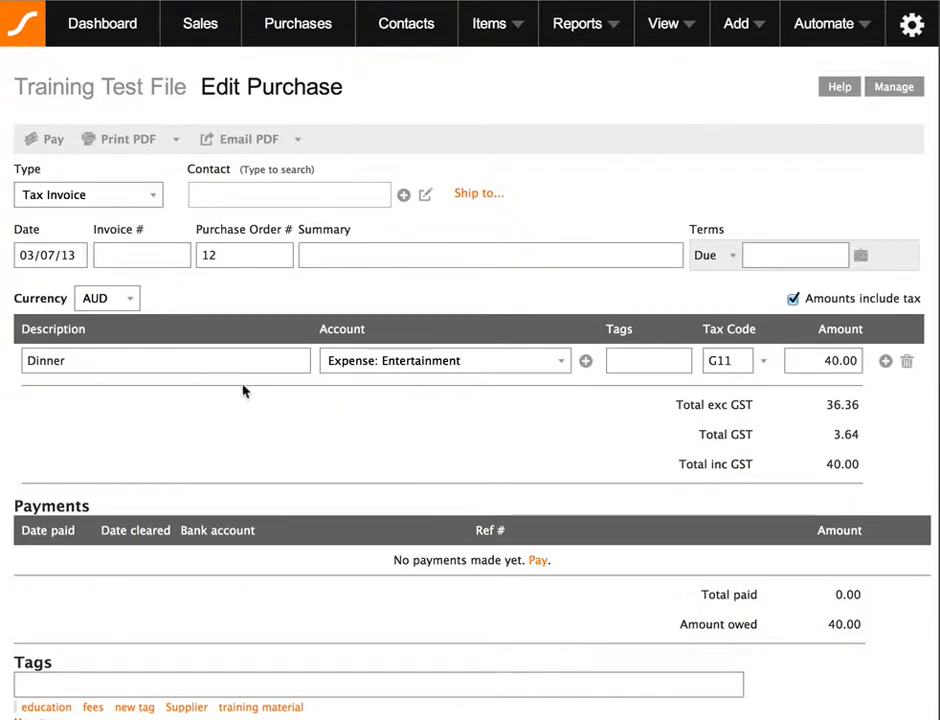
scroll(245, 390, "down", 1)
scroll(240, 392, "down", 3)
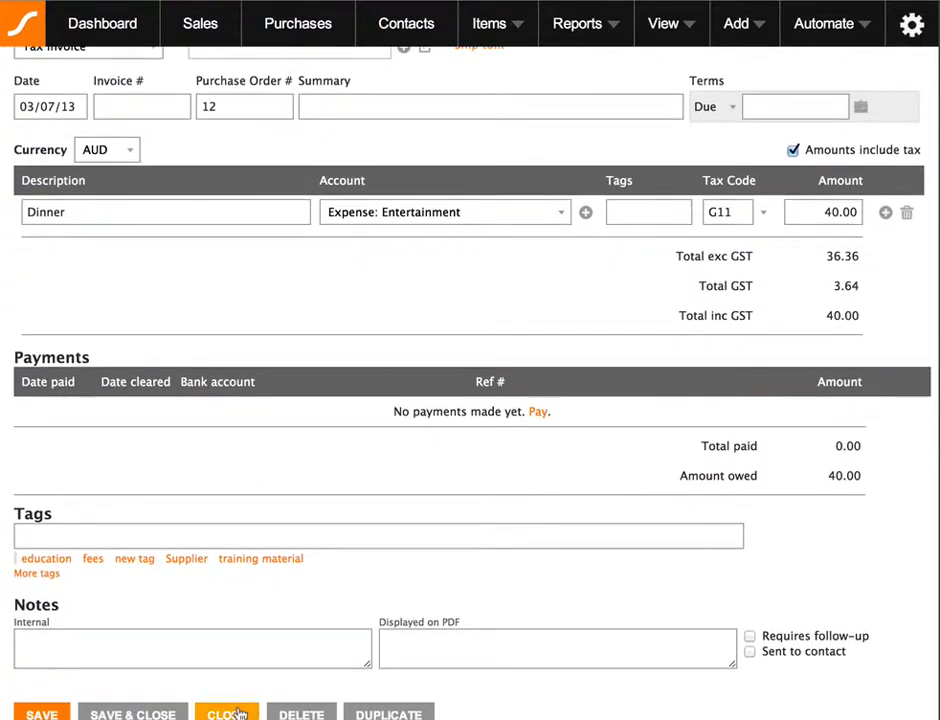
left_click(238, 712)
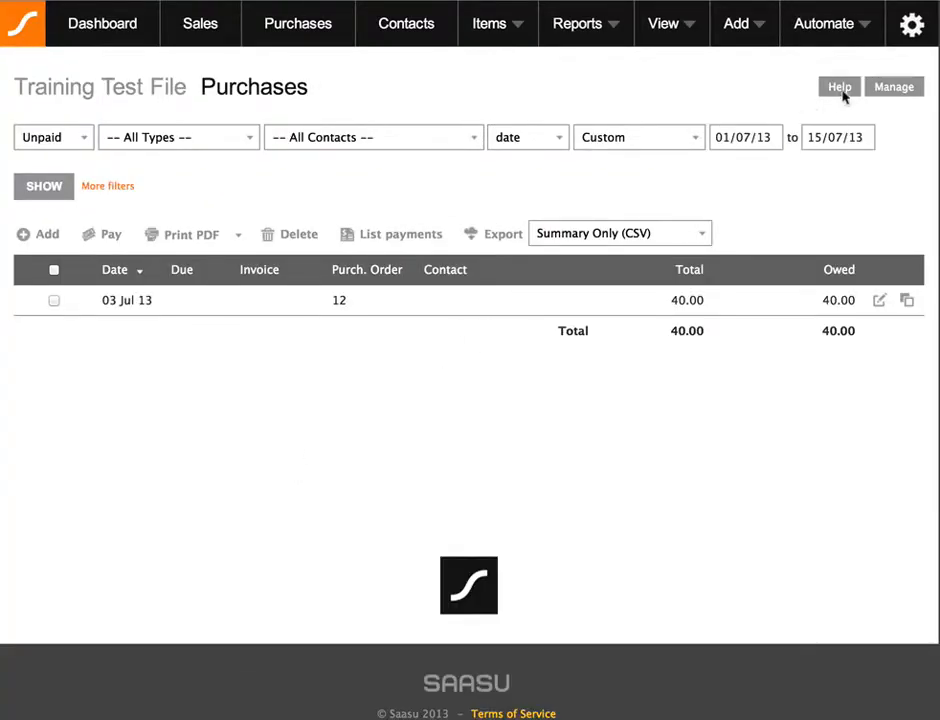
Step: Return to Bank Feeds, show the inbox of the We Are The Suppliers – CBA account, and look at the connection options
left_click(846, 27)
left_click(811, 79)
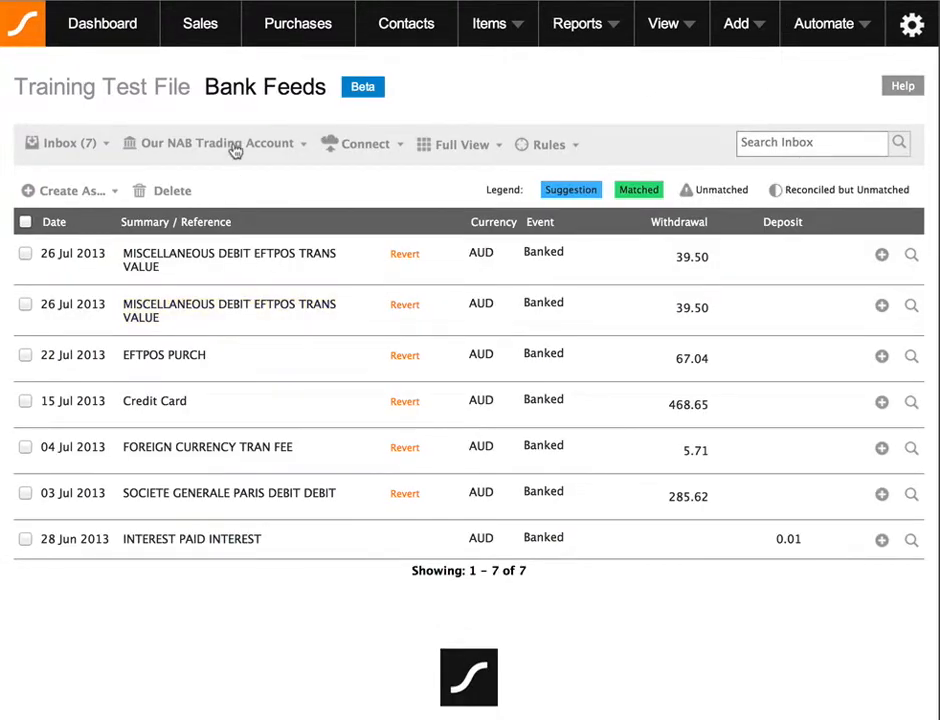
left_click(236, 152)
left_click(211, 311)
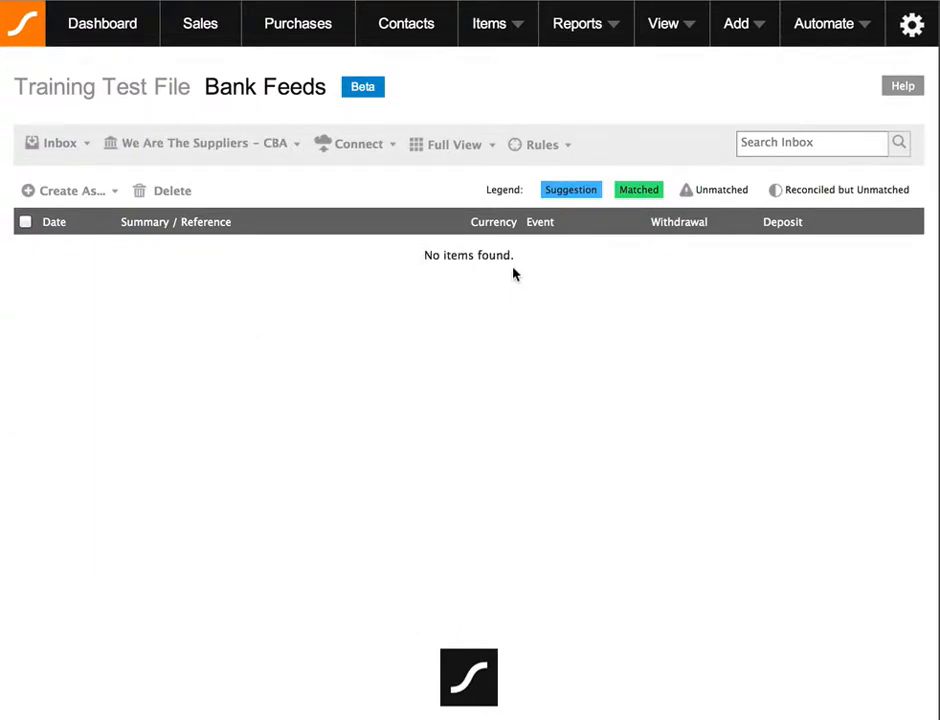
left_click(357, 147)
Step: In the Import CSV.csv spreadsheet, delete the rows dated 01/07/13 and 02/07/13 above the Dinner entry
key("super+Tab")
left_click(482, 228)
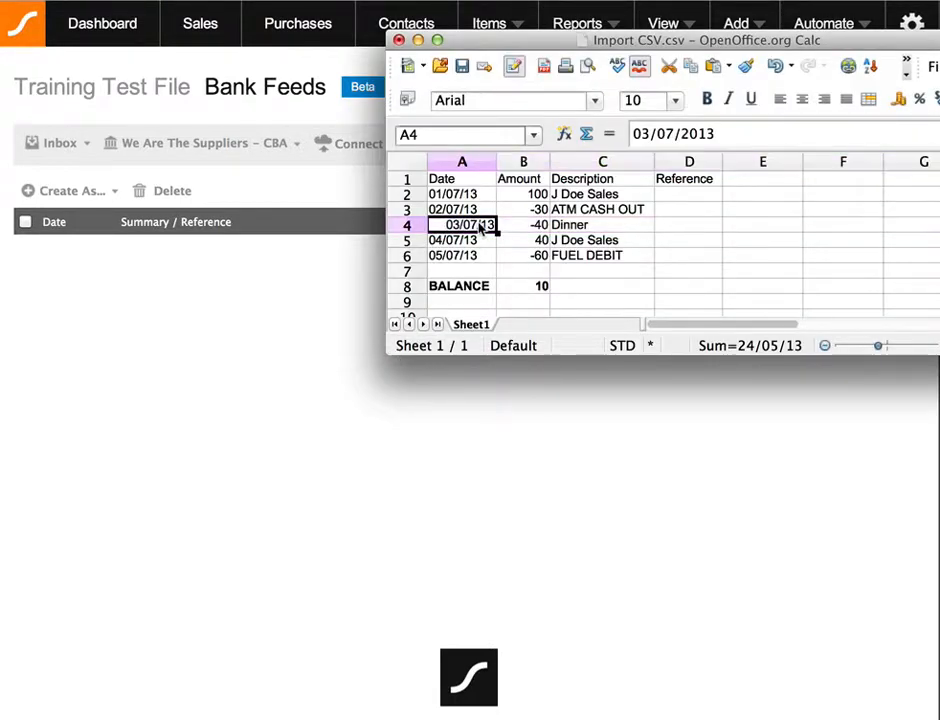
left_click(414, 225)
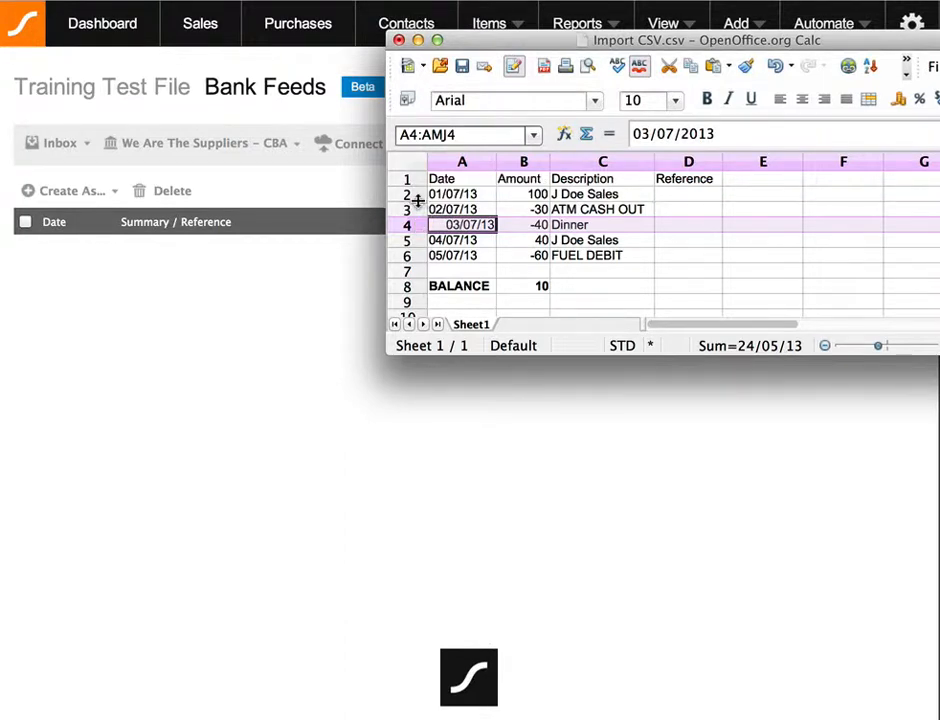
left_click_drag(583, 46, 320, 255)
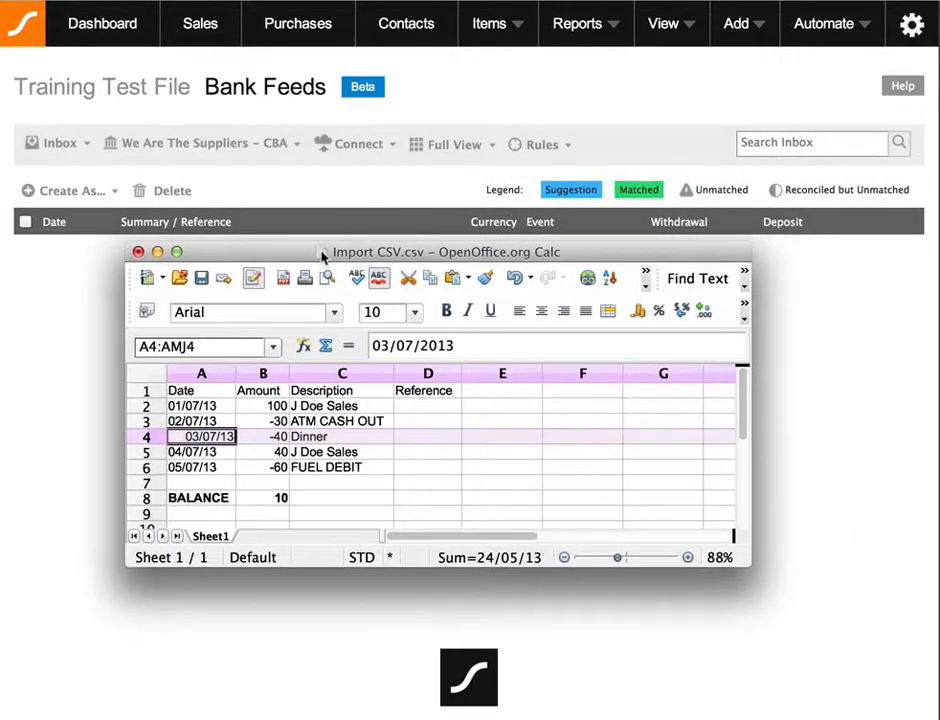
left_click(476, 456)
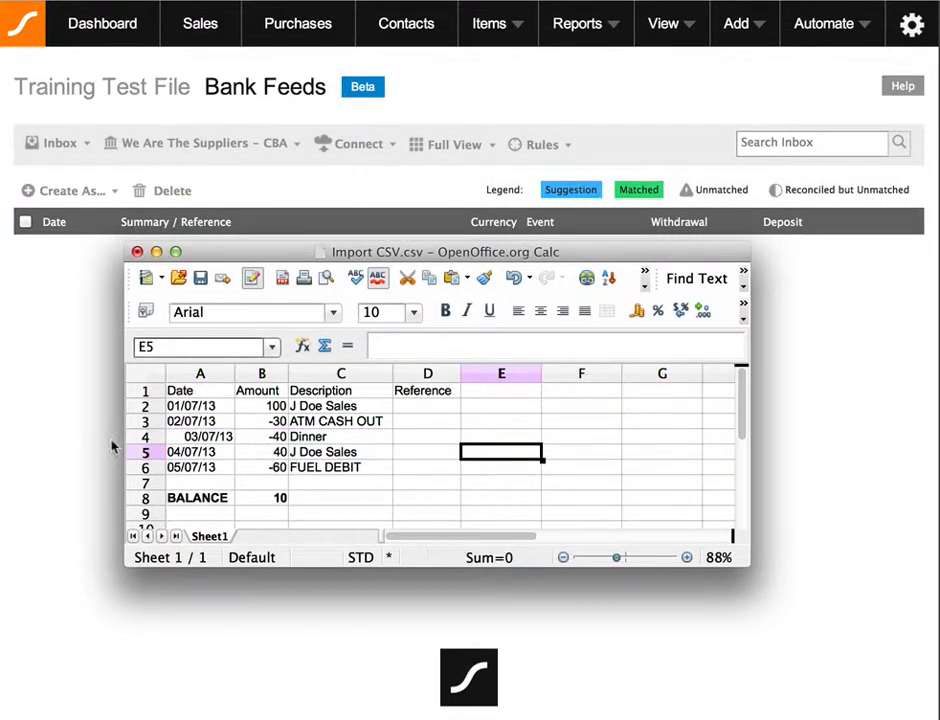
left_click_drag(145, 406, 145, 421)
right_click(146, 421)
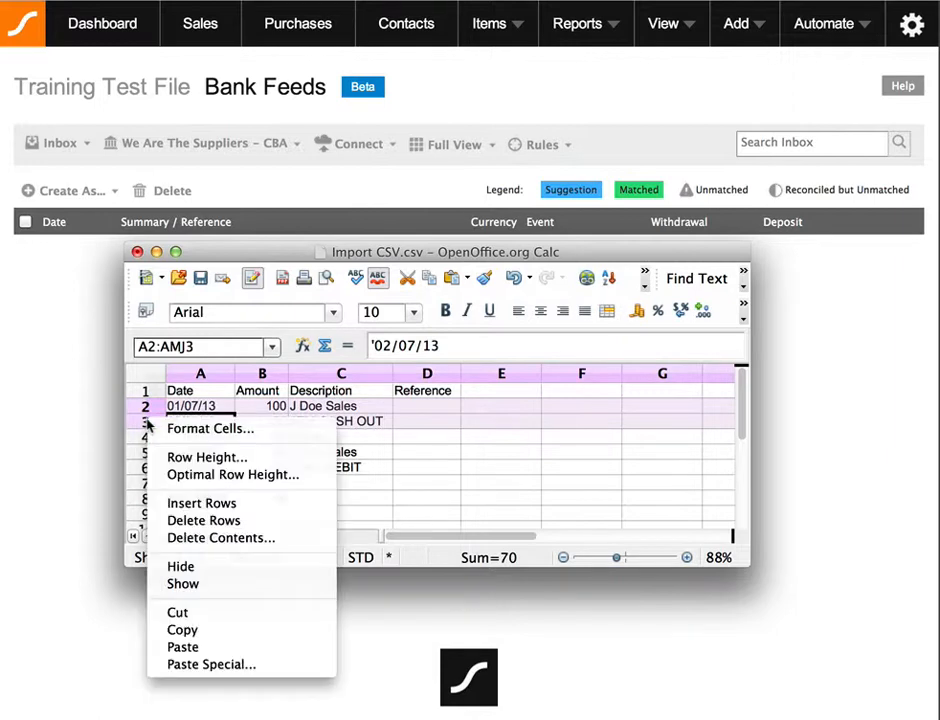
left_click(170, 520)
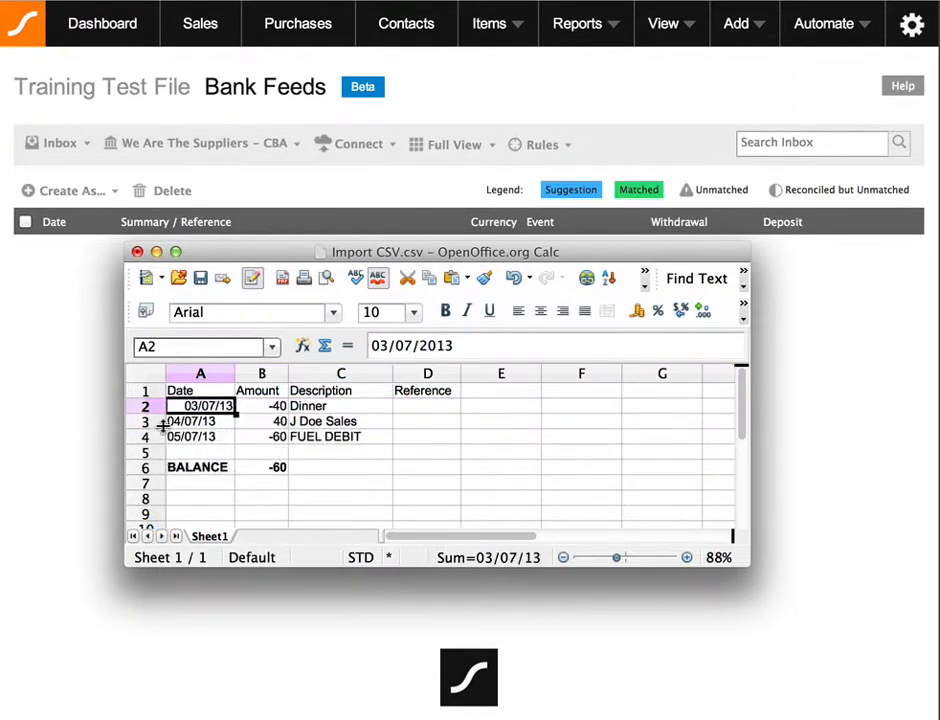
Step: Delete the spreadsheet rows below the Dinner entry, from the 04/07/13 entry through the BALANCE row
left_click_drag(161, 426, 147, 467)
right_click(147, 467)
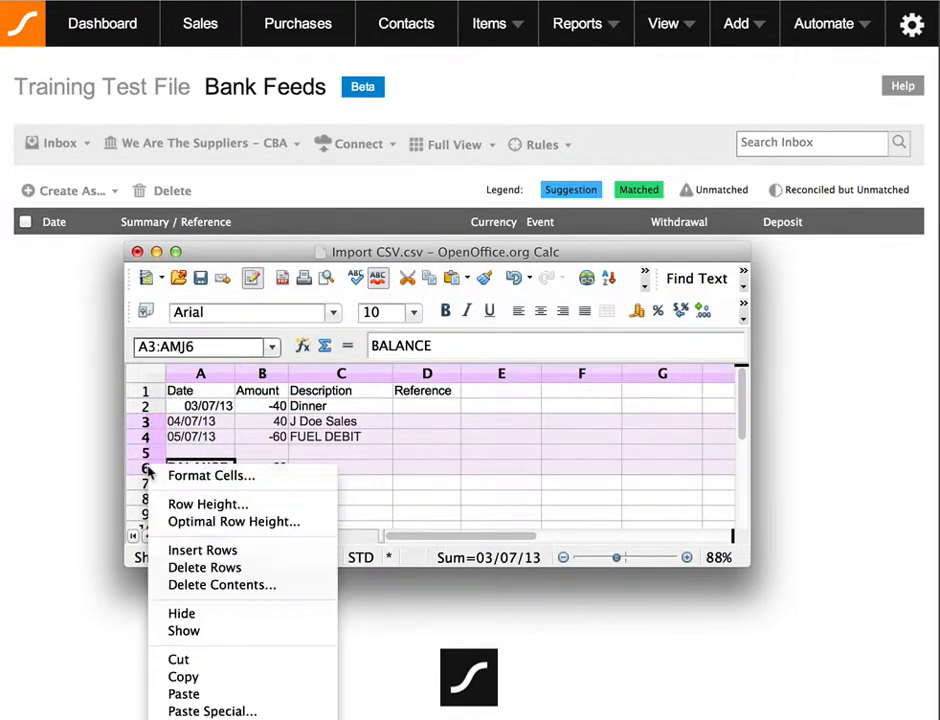
left_click(233, 568)
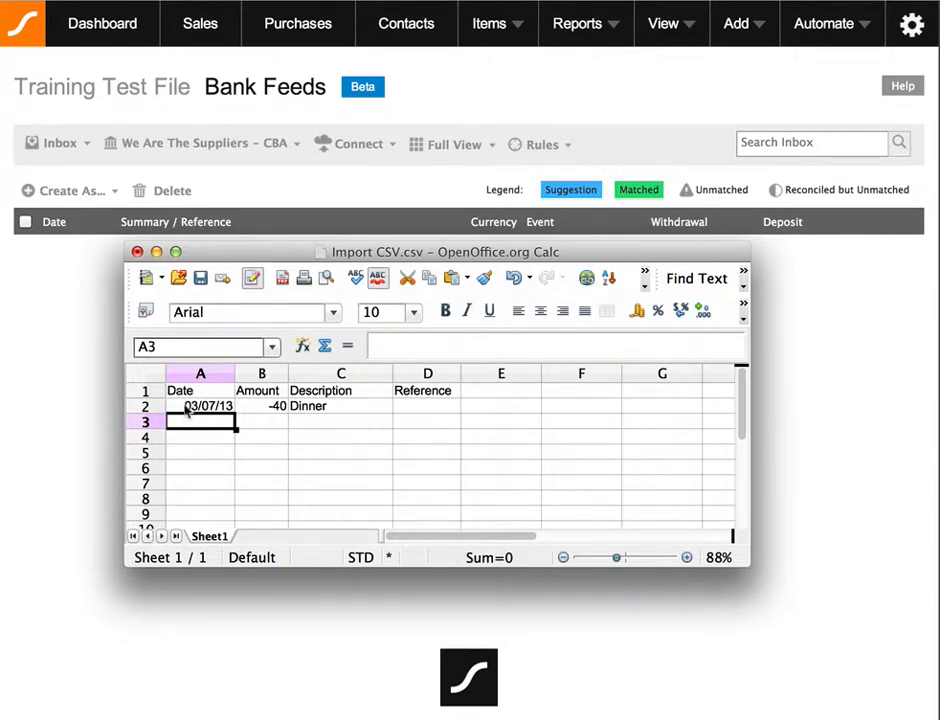
Step: Save the Import CSV.csv spreadsheet with only the Dinner entry under the headers, and close it
left_click(330, 407)
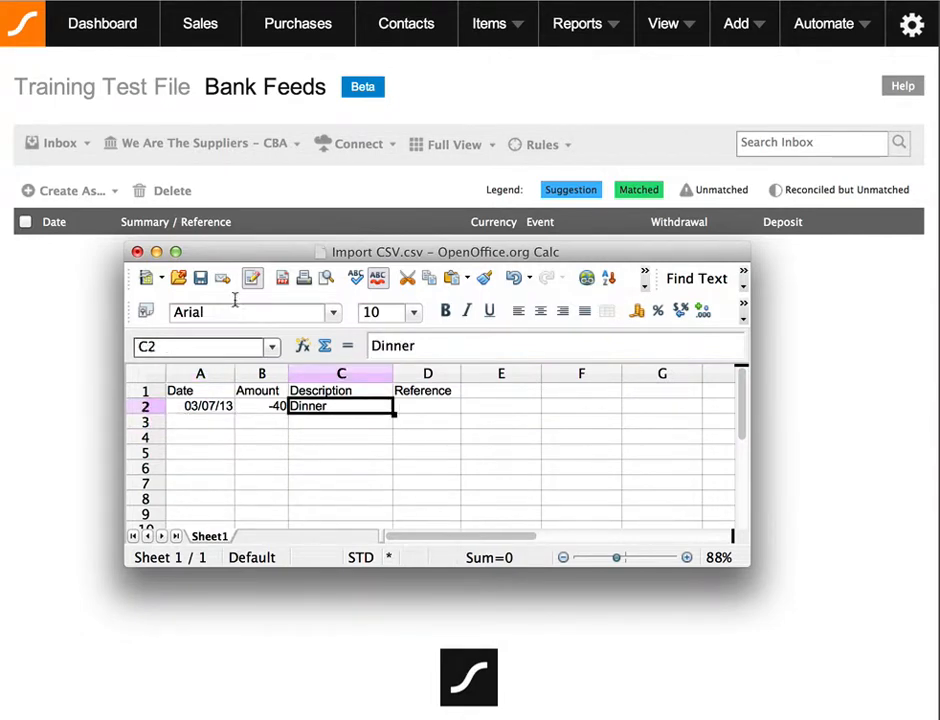
left_click(200, 280)
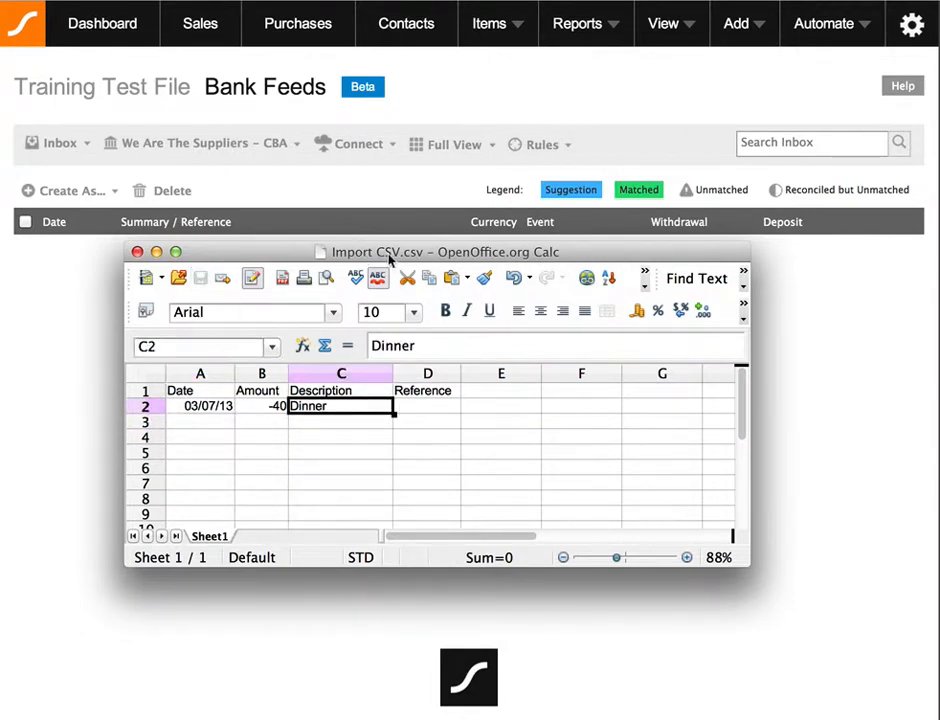
left_click(137, 252)
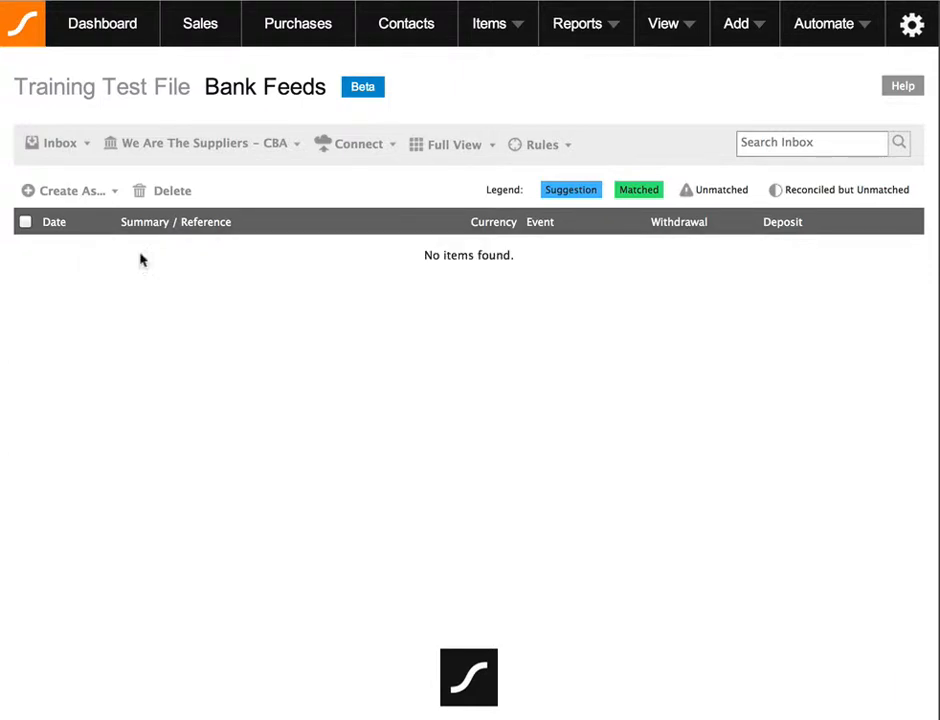
Step: Start a bank statement import into the We Are The Suppliers – CBA account with Saasu CSV as the bank
left_click(361, 146)
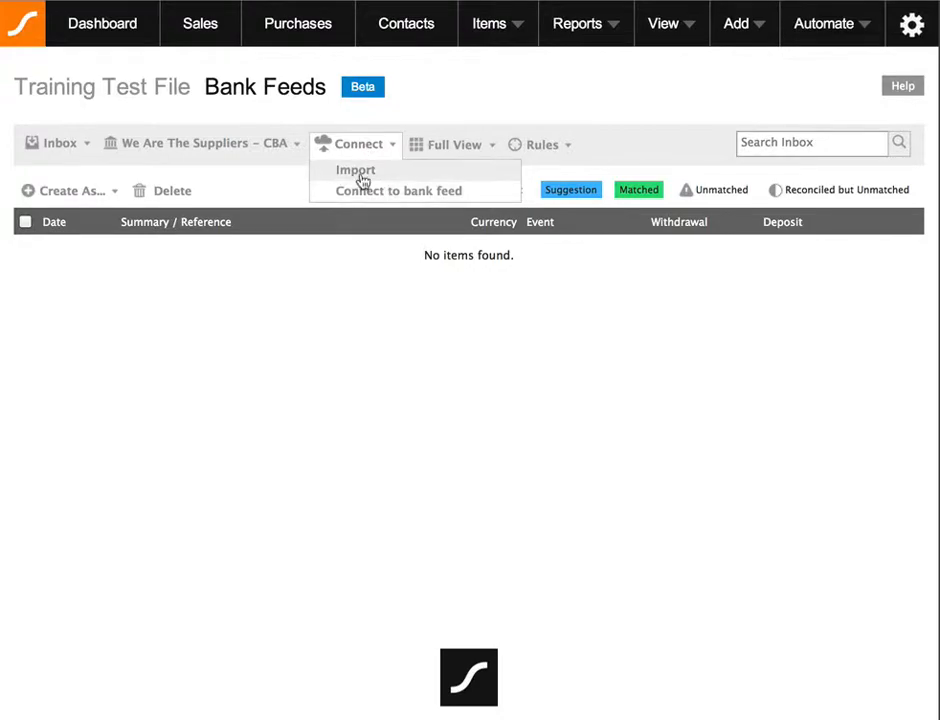
left_click(364, 180)
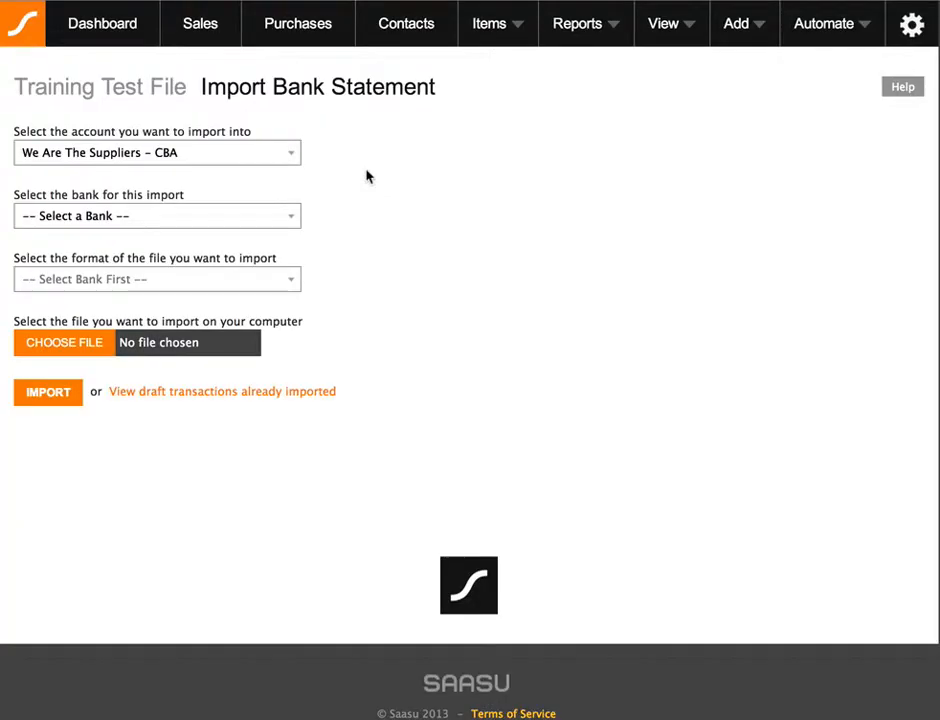
left_click(275, 222)
left_click(250, 233)
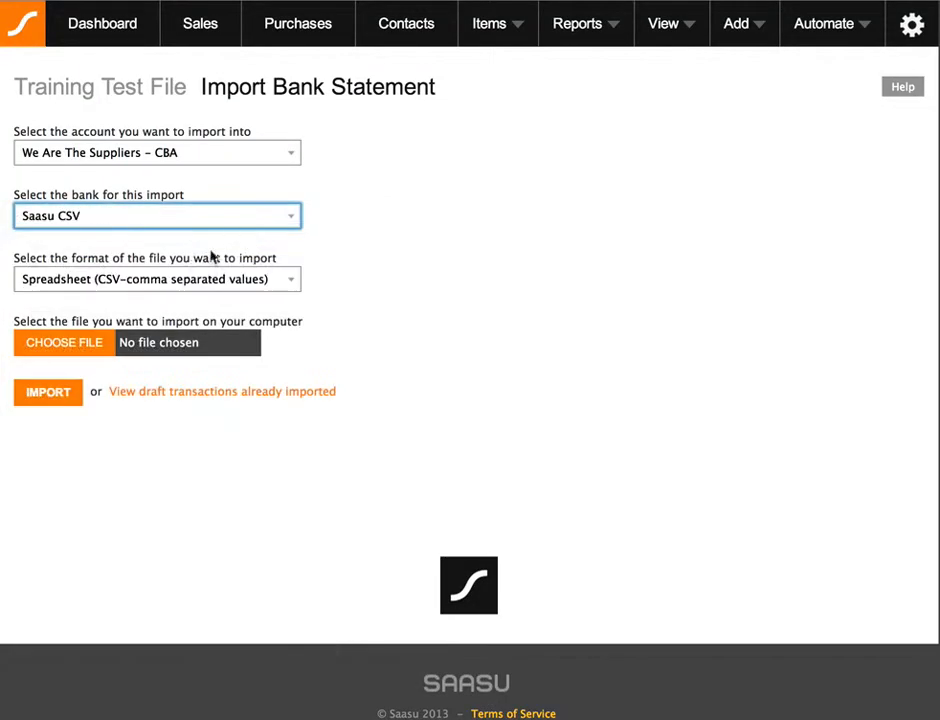
Step: Choose Import CSV.csv from the Bank Feeds folder as the statement file and import it
left_click(78, 334)
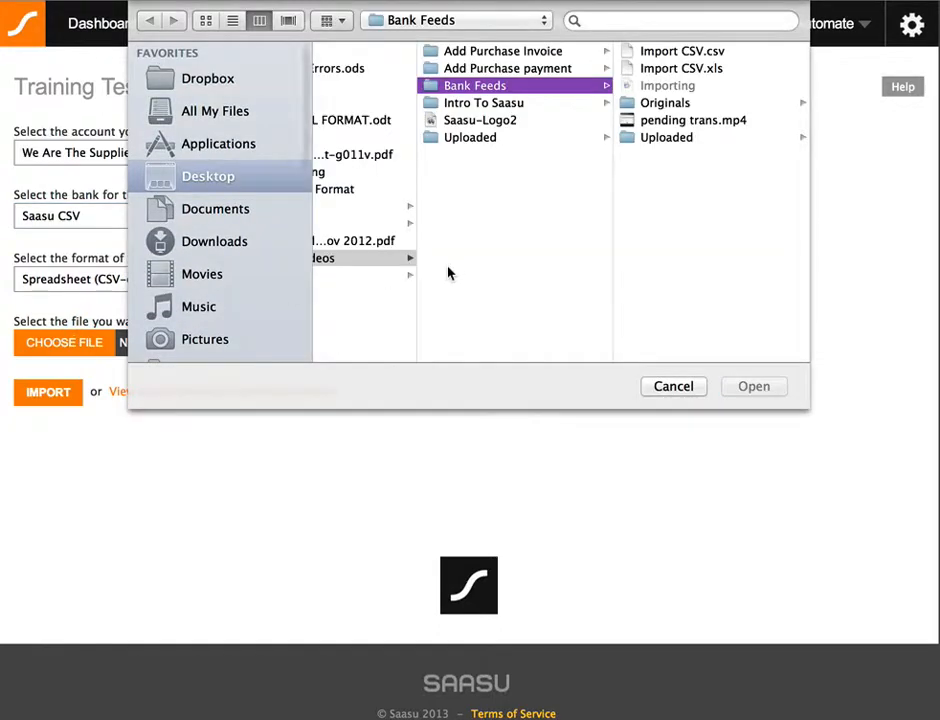
left_click(718, 73)
double_click(562, 61)
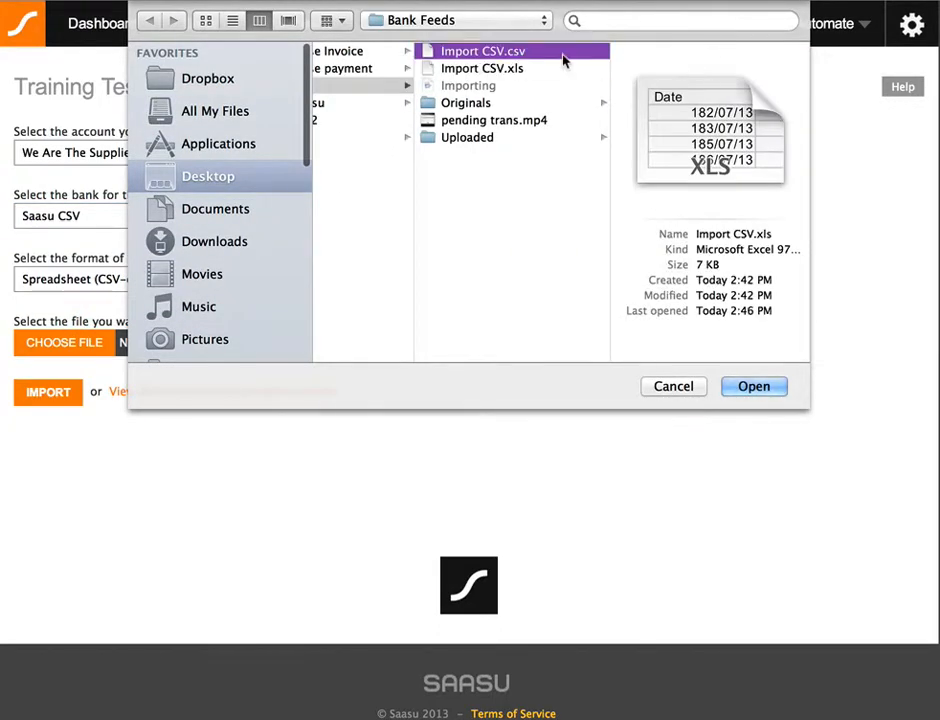
left_click(47, 400)
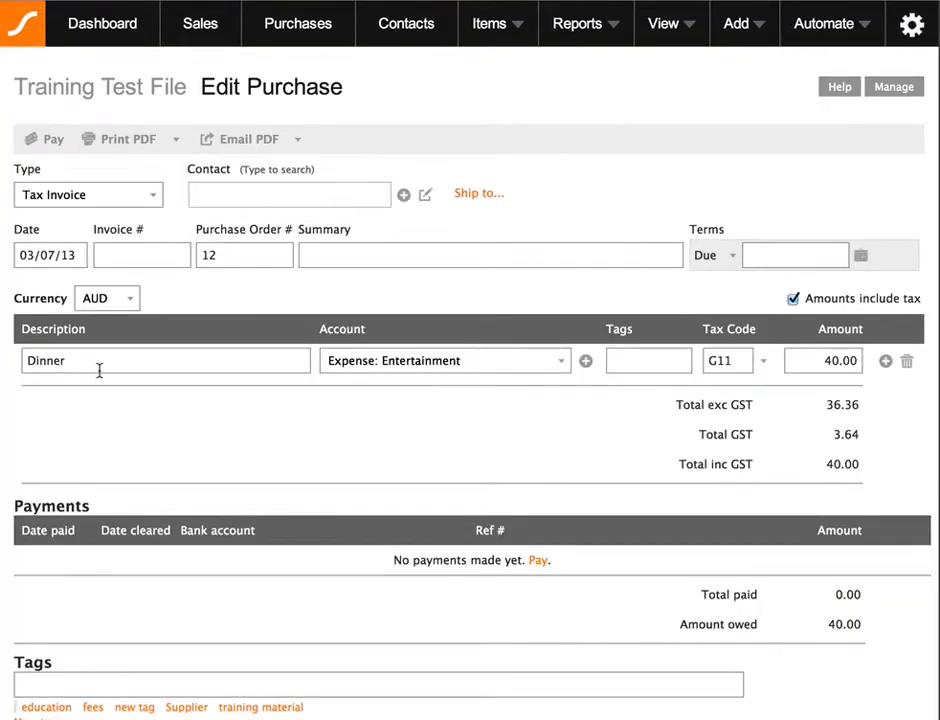
Step: Review and close the suggested Dinner purchase, and match the imported 03 Jul 2013 Dinner transaction to it
scroll(99, 370, "down", 3)
scroll(264, 600, "down", 1)
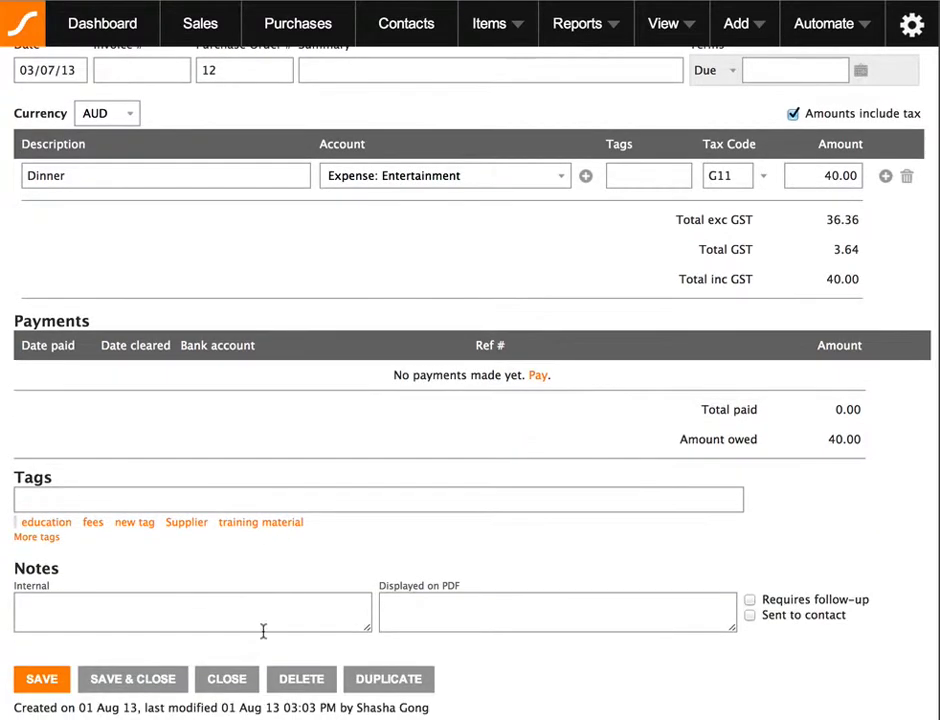
left_click(230, 682)
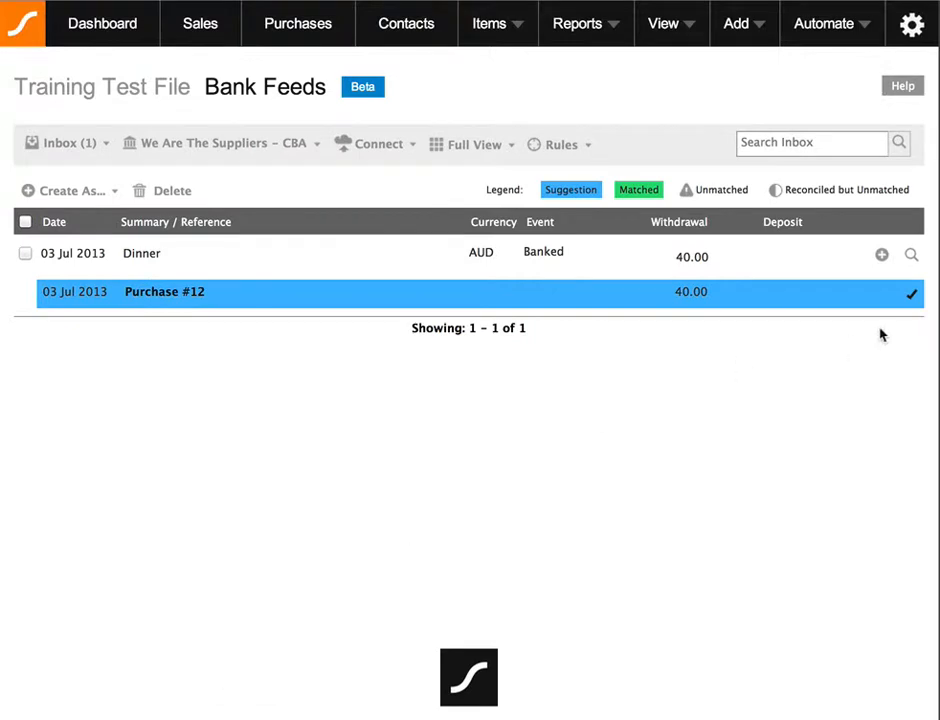
left_click(915, 296)
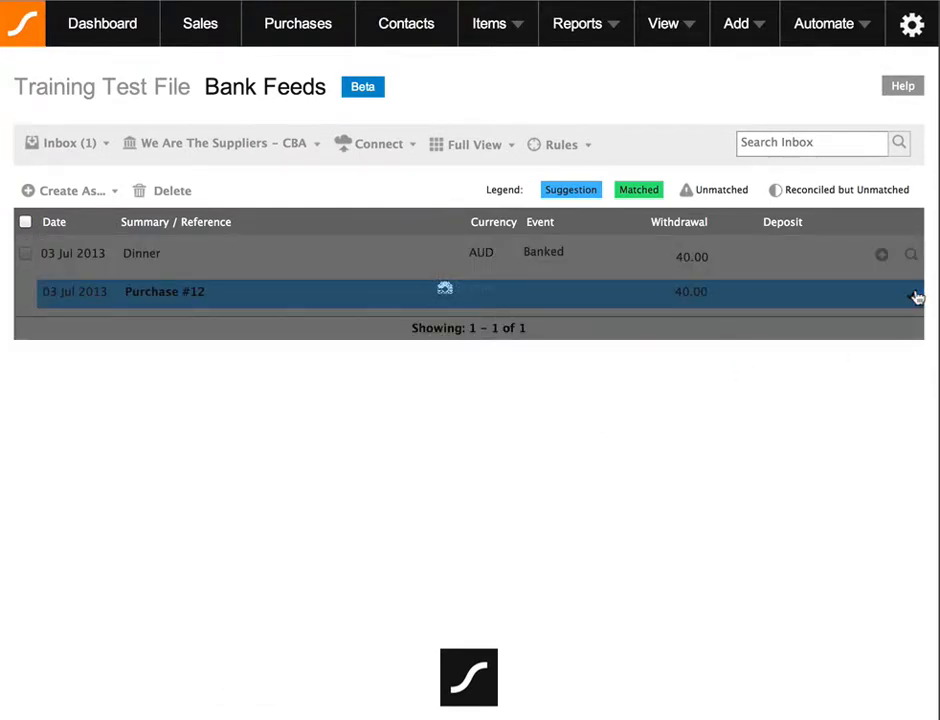
Step: Open the Bank Reconciliation report for We Are The Suppliers – CBA and enter 10.00 as the statement closing balance
left_click(590, 24)
left_click(295, 450)
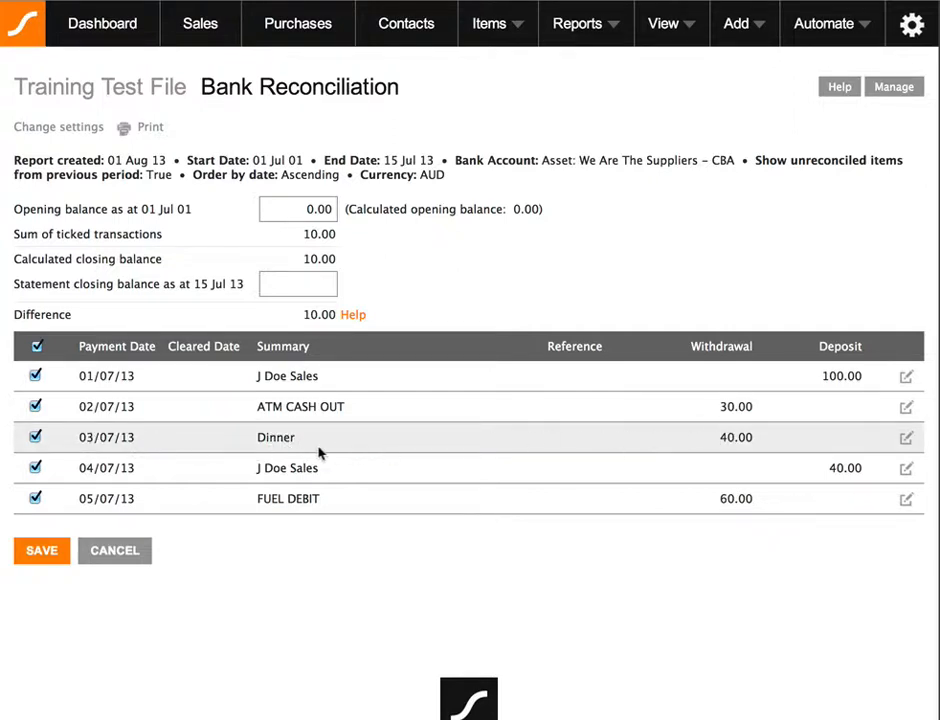
left_click(300, 288)
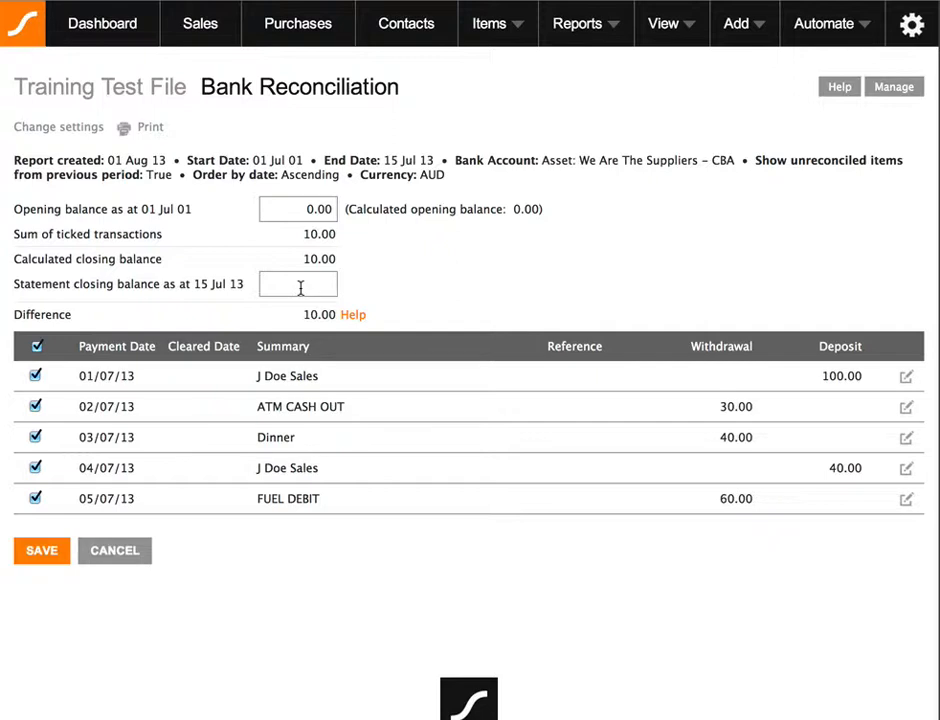
type("10.00")
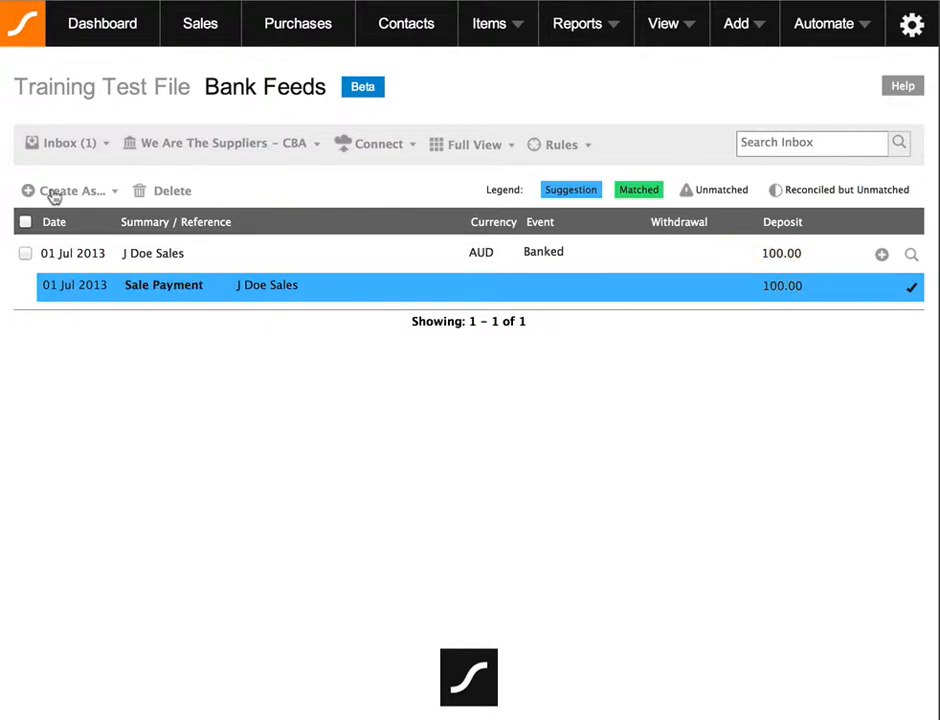
Step: Show all bank feed transactions and check the payment details of the unmatched 01 Jul 2013 sale payment
left_click(67, 150)
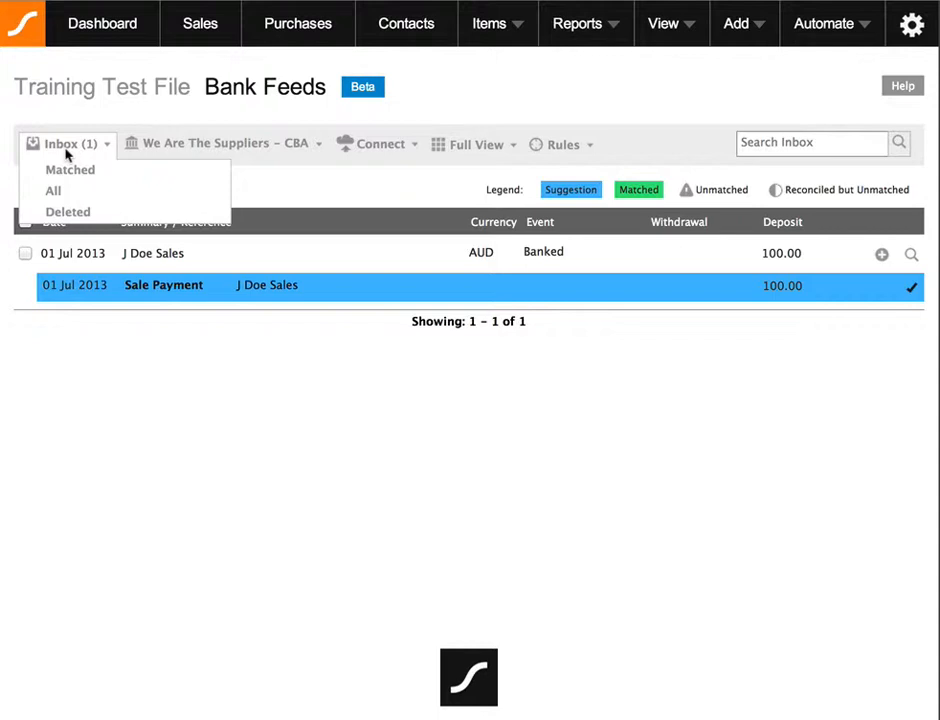
left_click(56, 194)
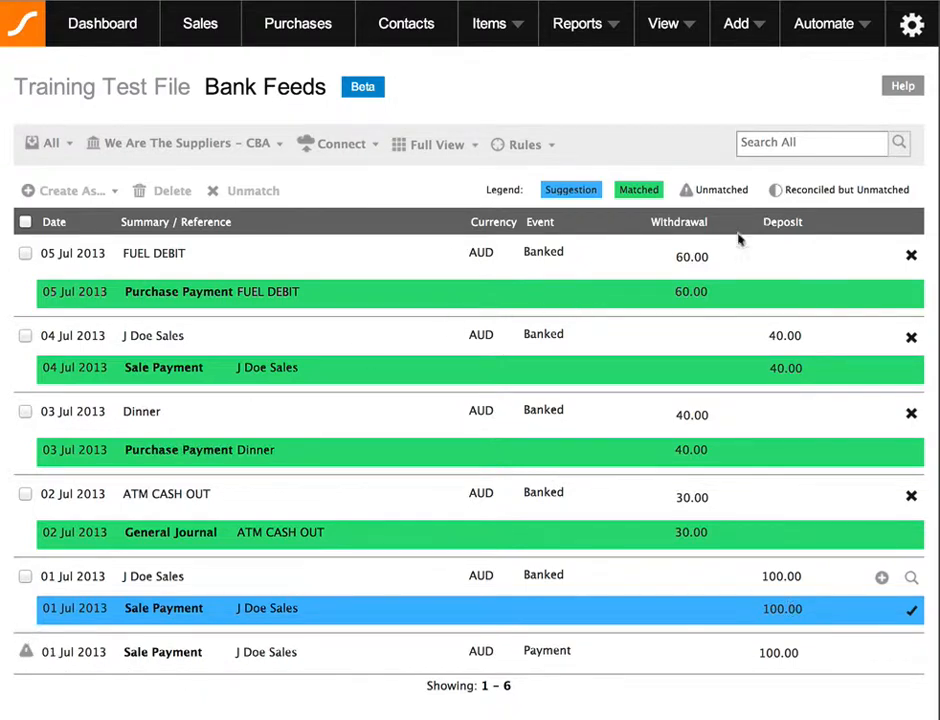
left_click_drag(703, 190, 766, 185)
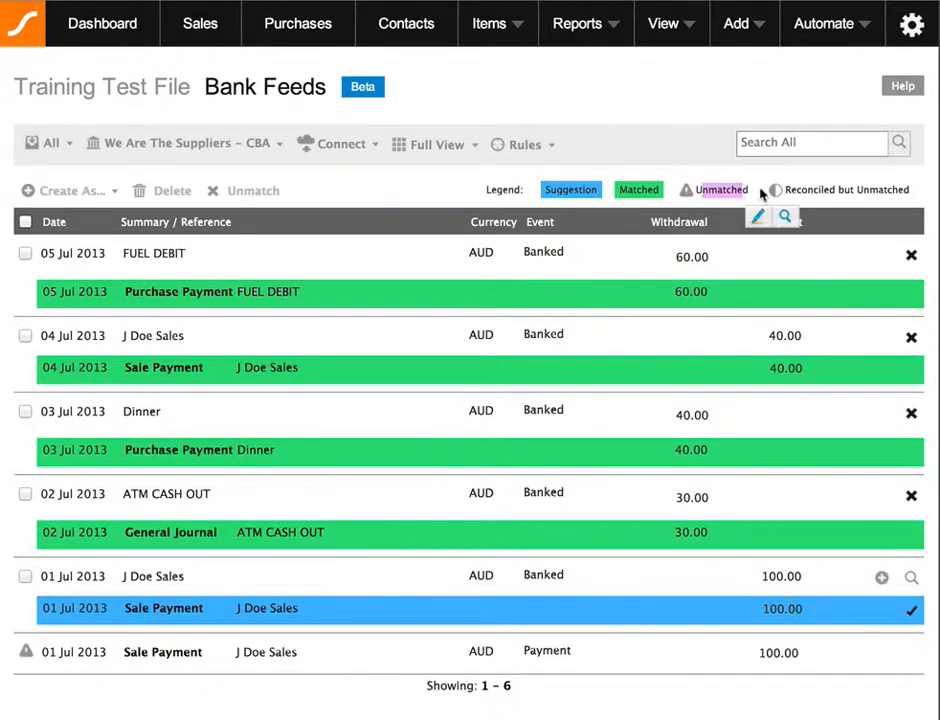
left_click(766, 185)
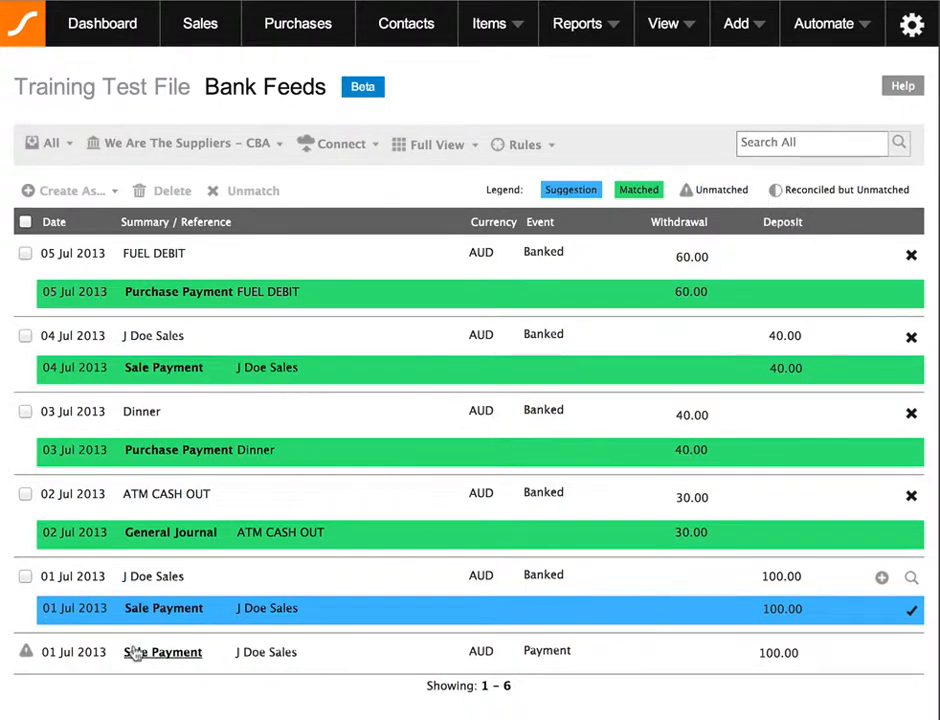
left_click(27, 653)
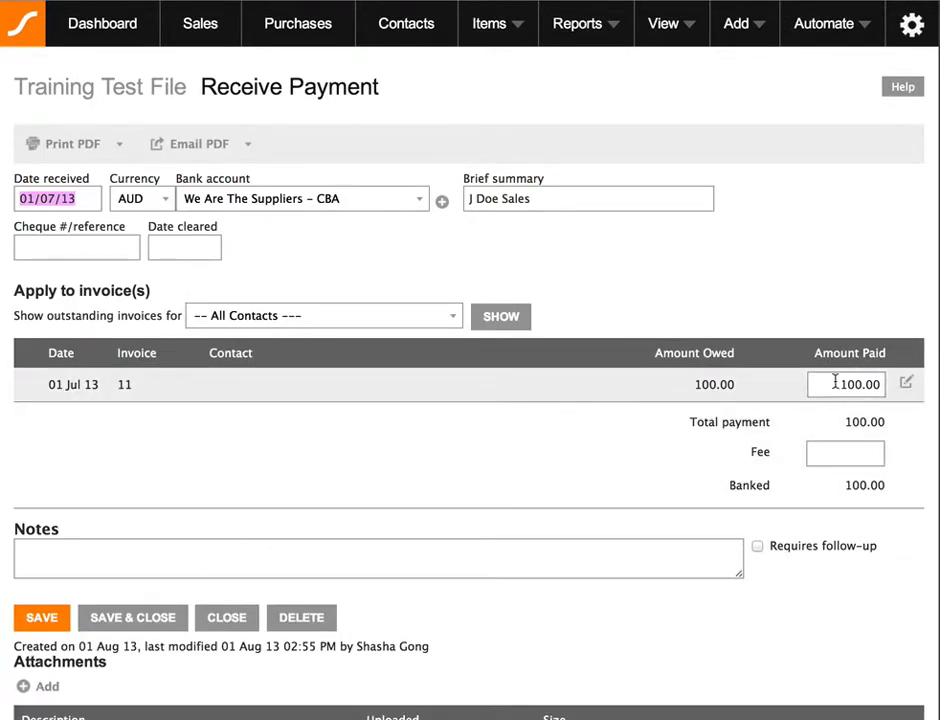
left_click(226, 620)
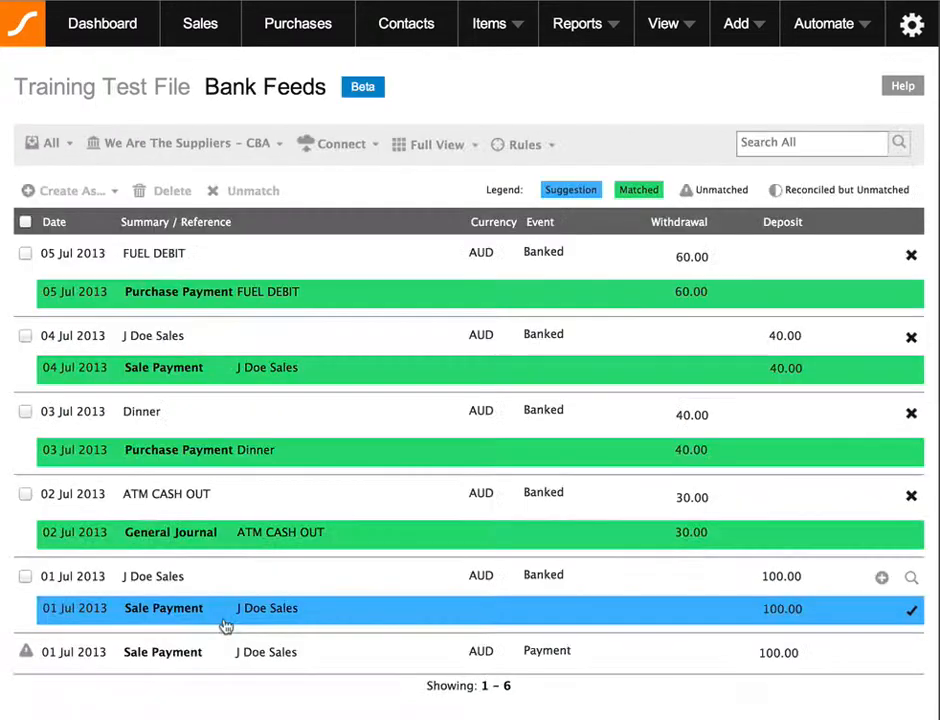
scroll(350, 668, "down", 1)
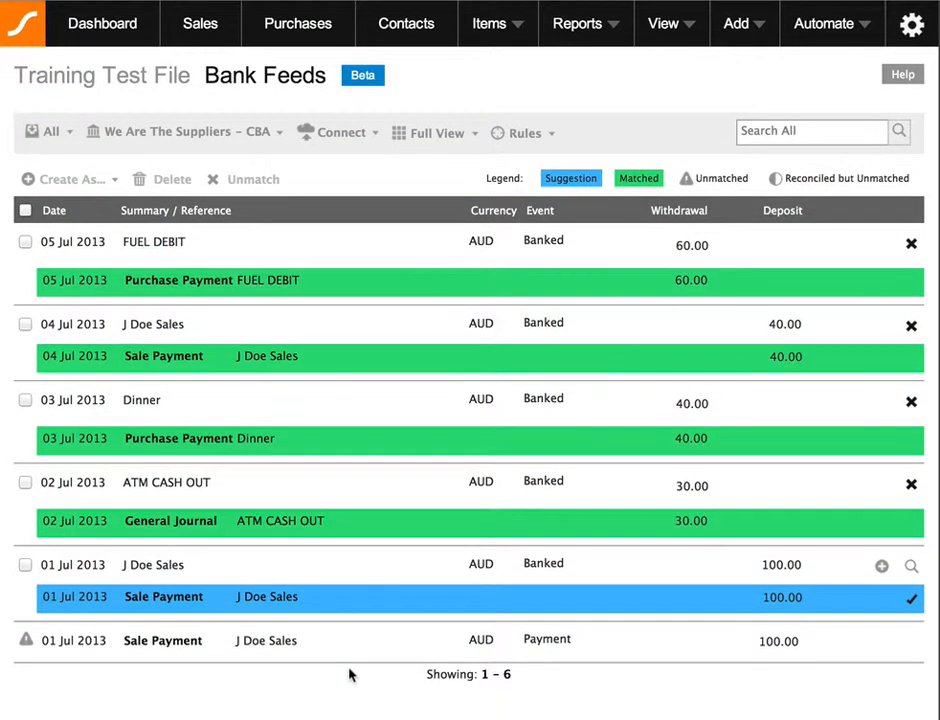
scroll(349, 675, "up", 1)
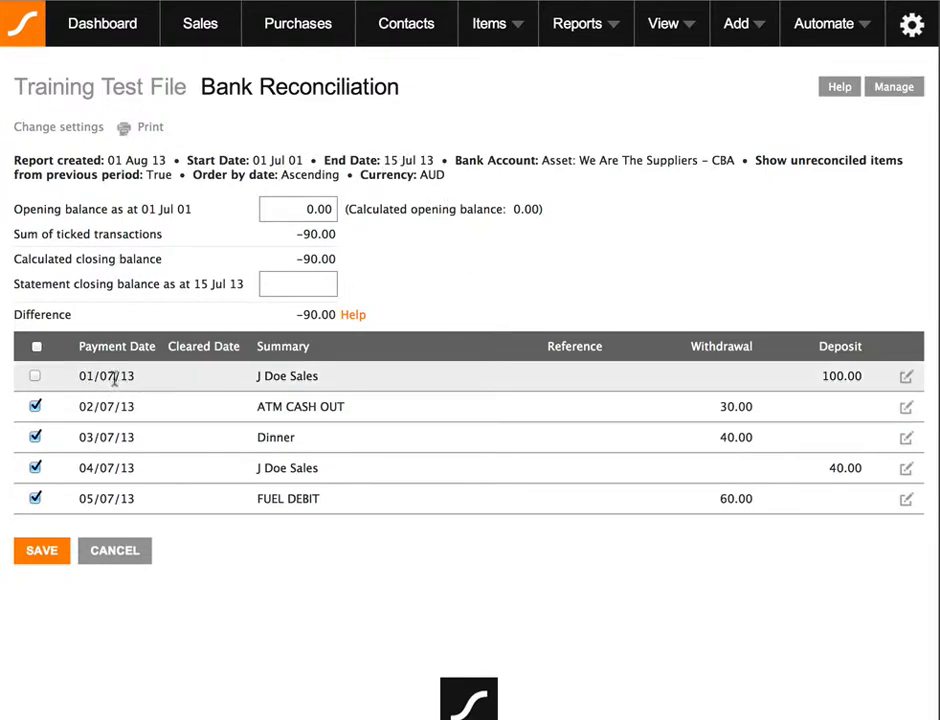
Step: In the bank reconciliation, tick the 01/07/13 deposit of 100.00 and save the reconciliation
left_click(35, 378)
left_click(35, 378)
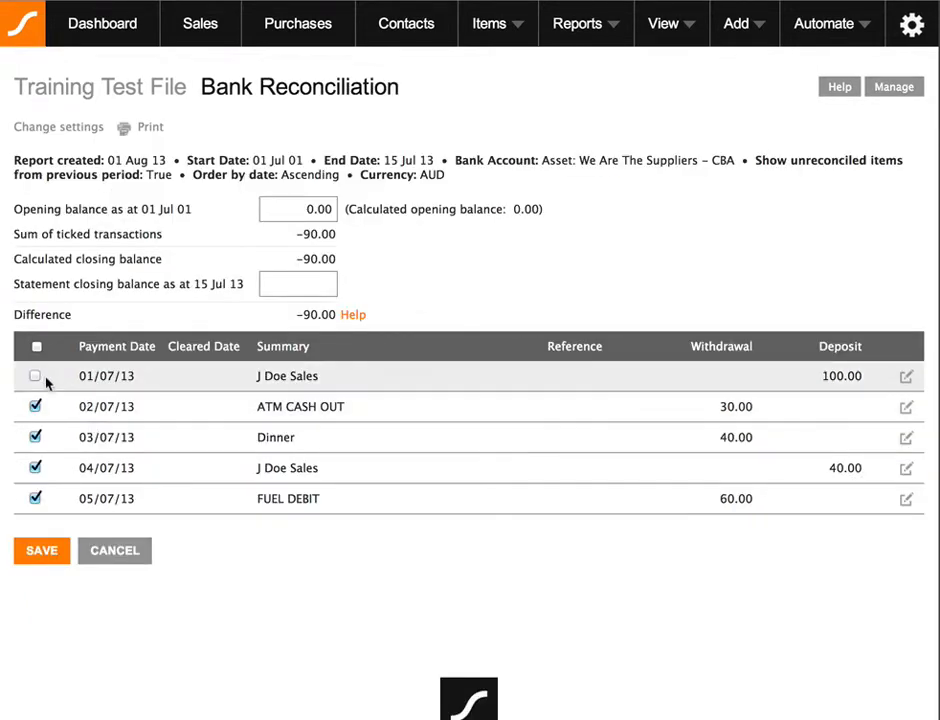
left_click(35, 376)
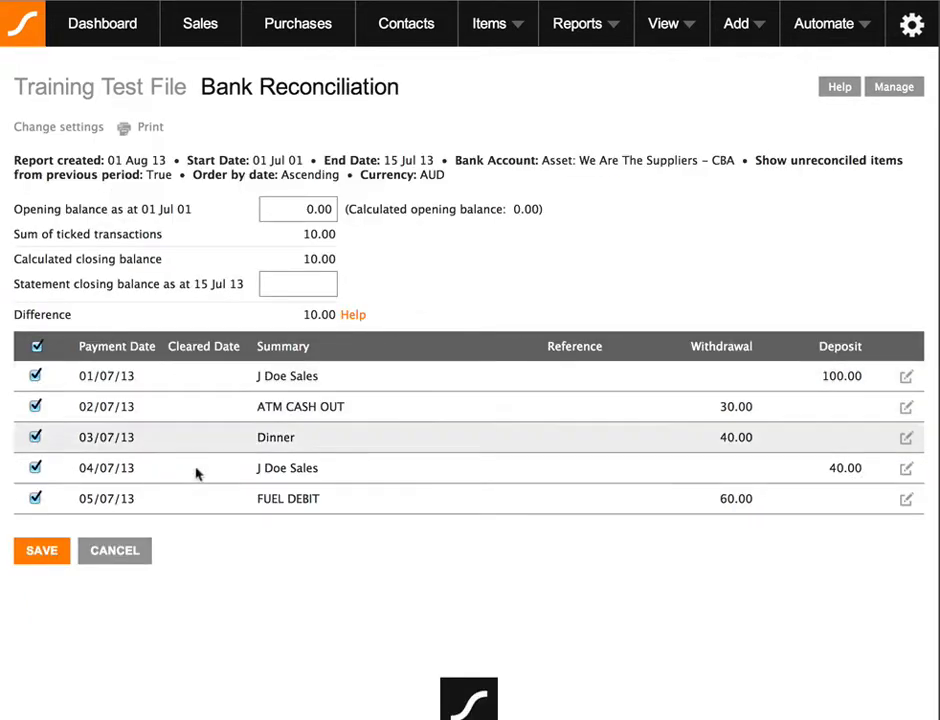
left_click(42, 553)
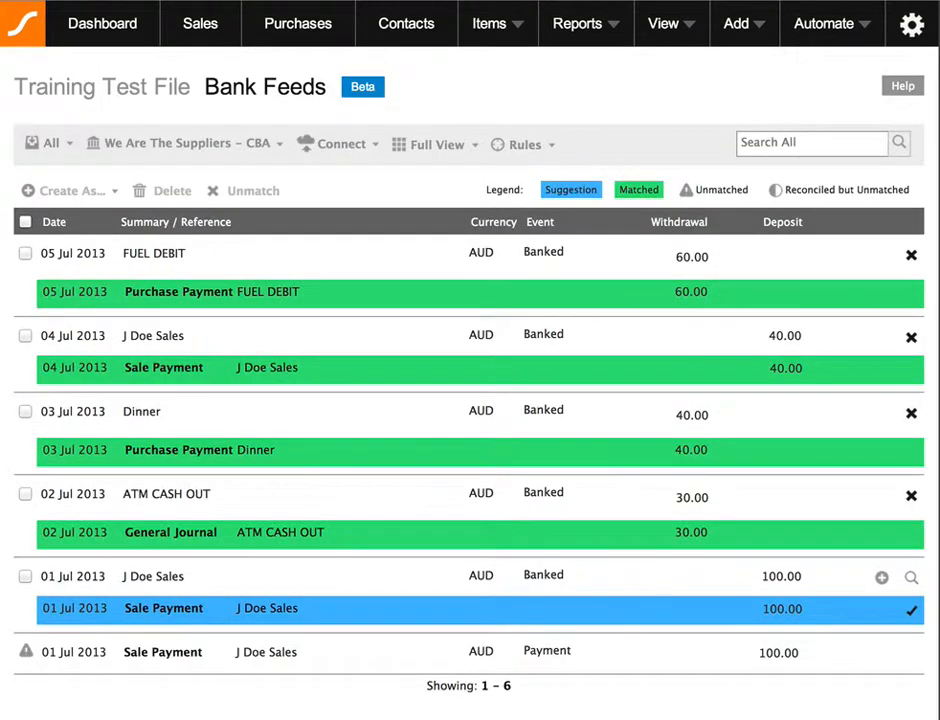
Step: In the bank feed inbox, match the 01 Jul 2013 deposit to its suggested sale payment, and list the matched transactions
left_click(58, 144)
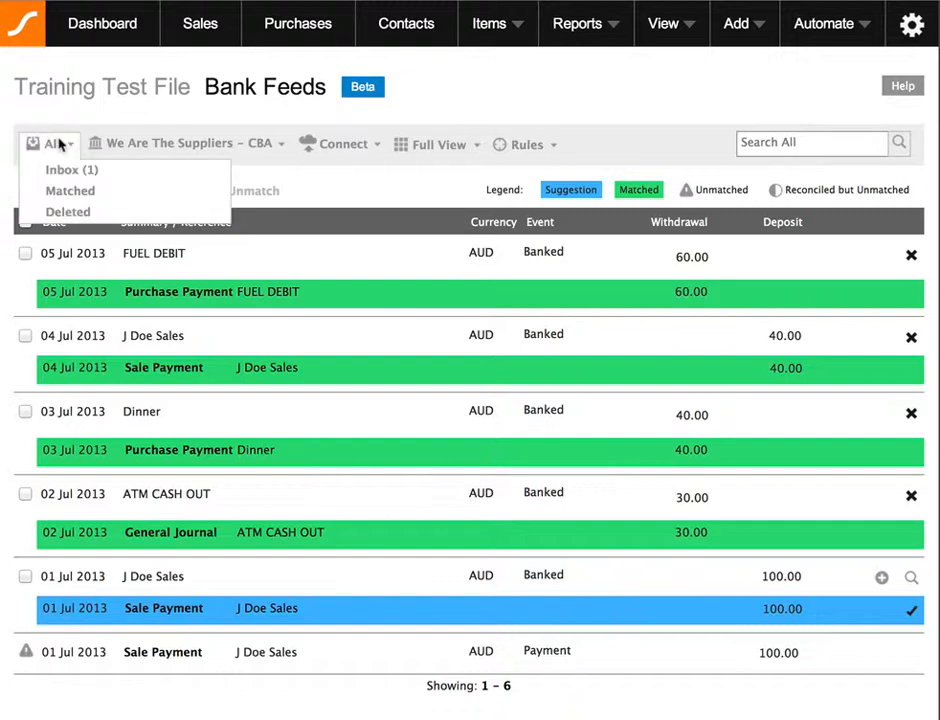
left_click(71, 173)
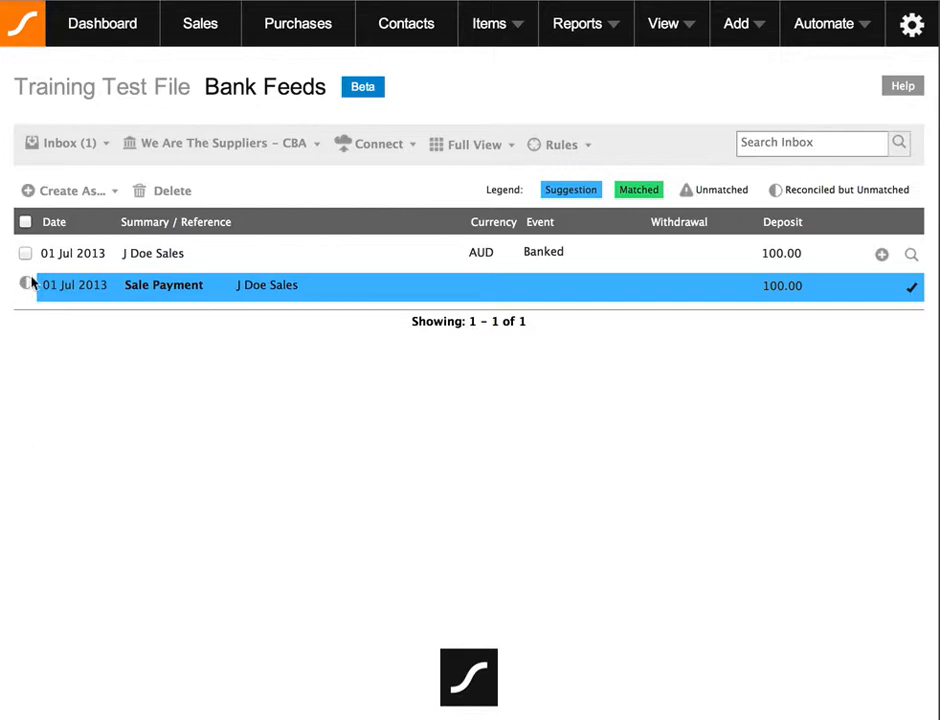
left_click(913, 290)
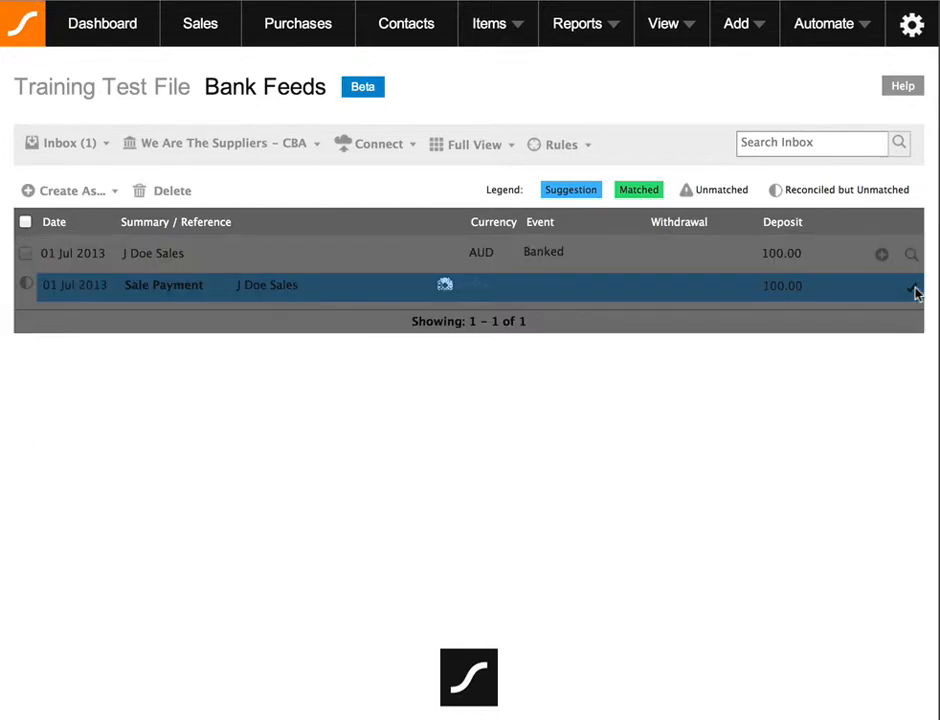
left_click(60, 186)
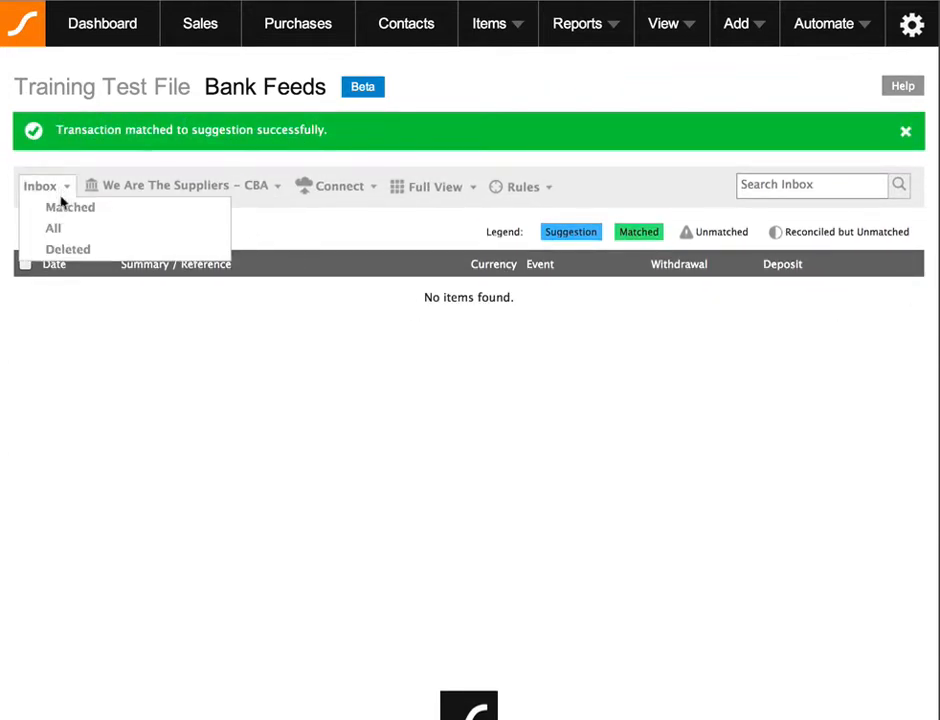
left_click(64, 208)
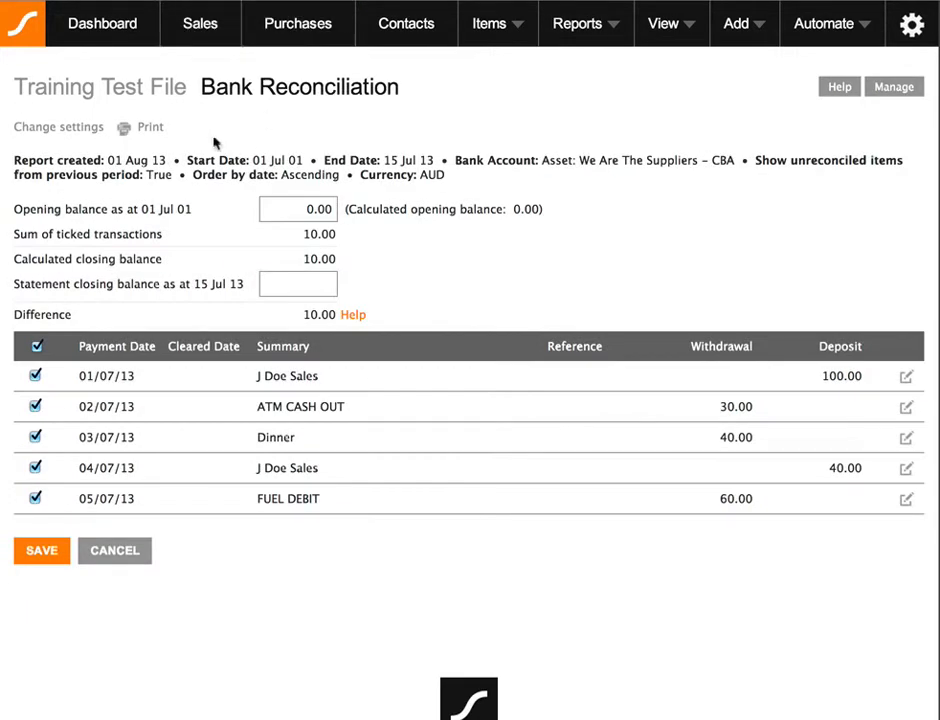
Step: Rerun the bank reconciliation report for We Are The Suppliers – CBA with its existing settings, and return to the bank feed inbox
left_click(65, 134)
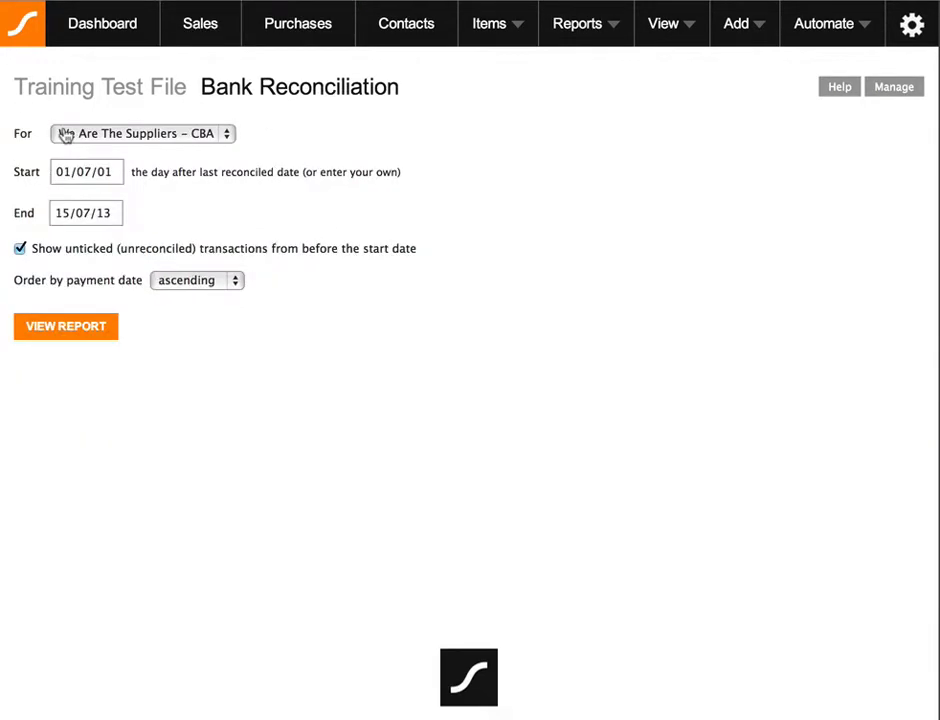
left_click(72, 330)
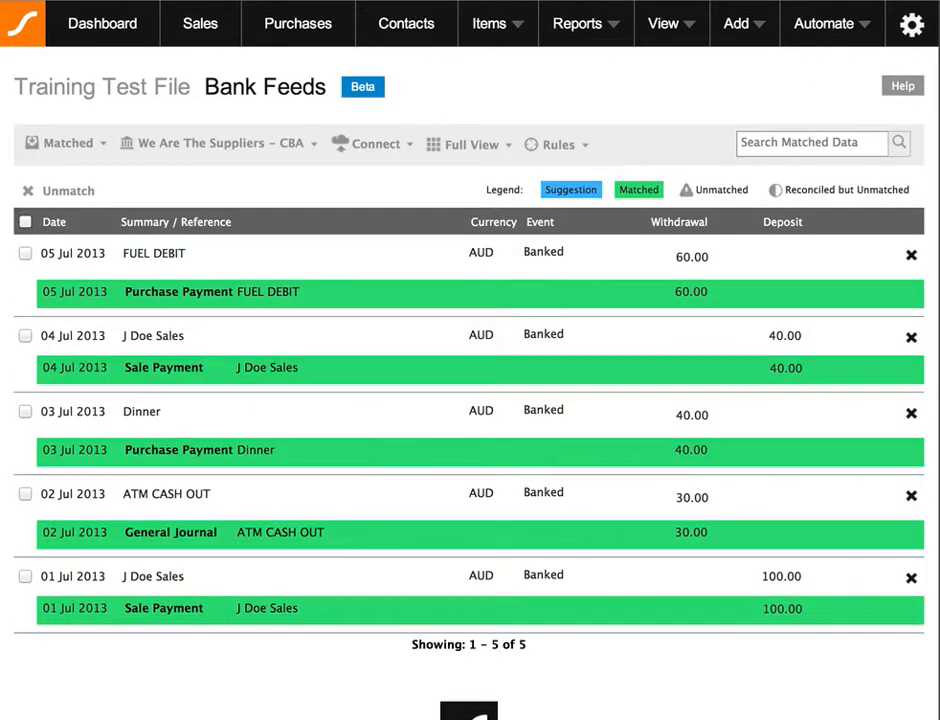
left_click(40, 147)
left_click(80, 171)
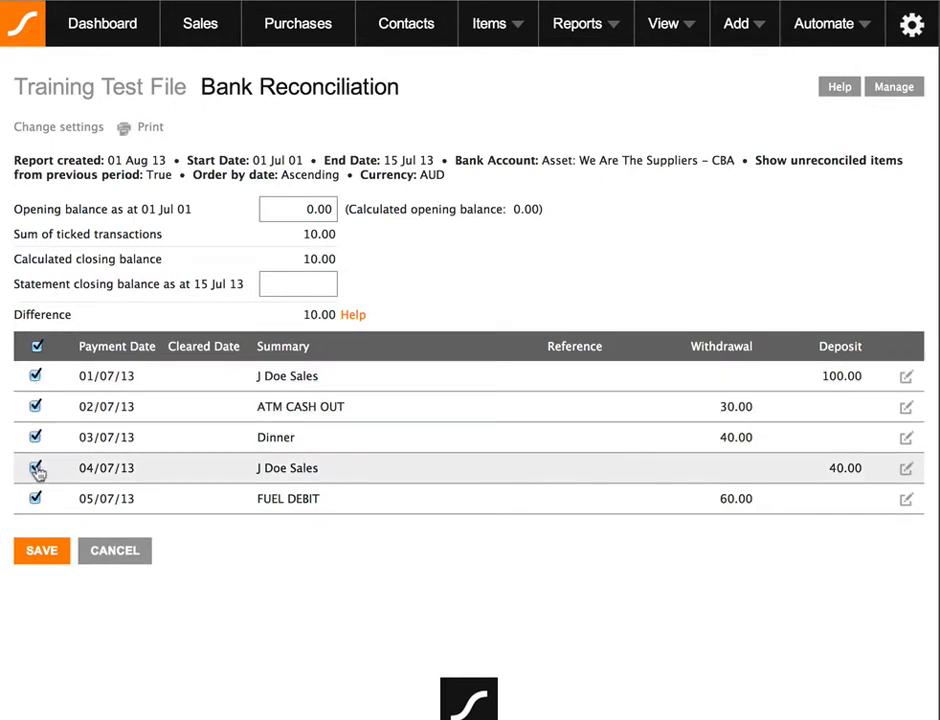
Step: Untick the 01/07/13 transaction in the bank reconciliation, and tick all listed transactions again
scroll(37, 502, "down", 1)
scroll(40, 400, "up", 1)
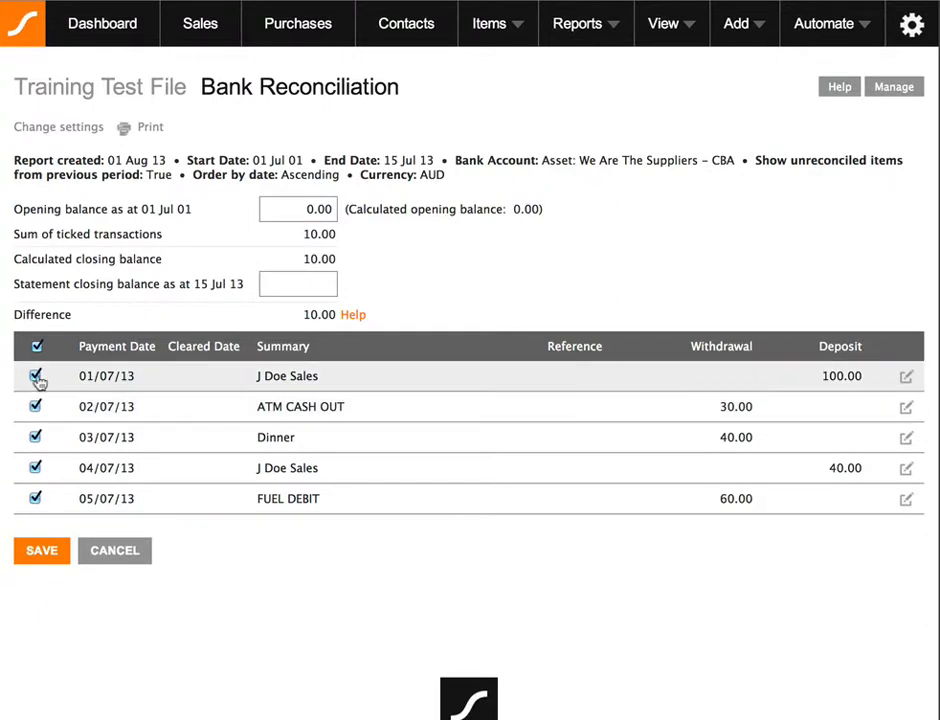
left_click(37, 379)
left_click(37, 348)
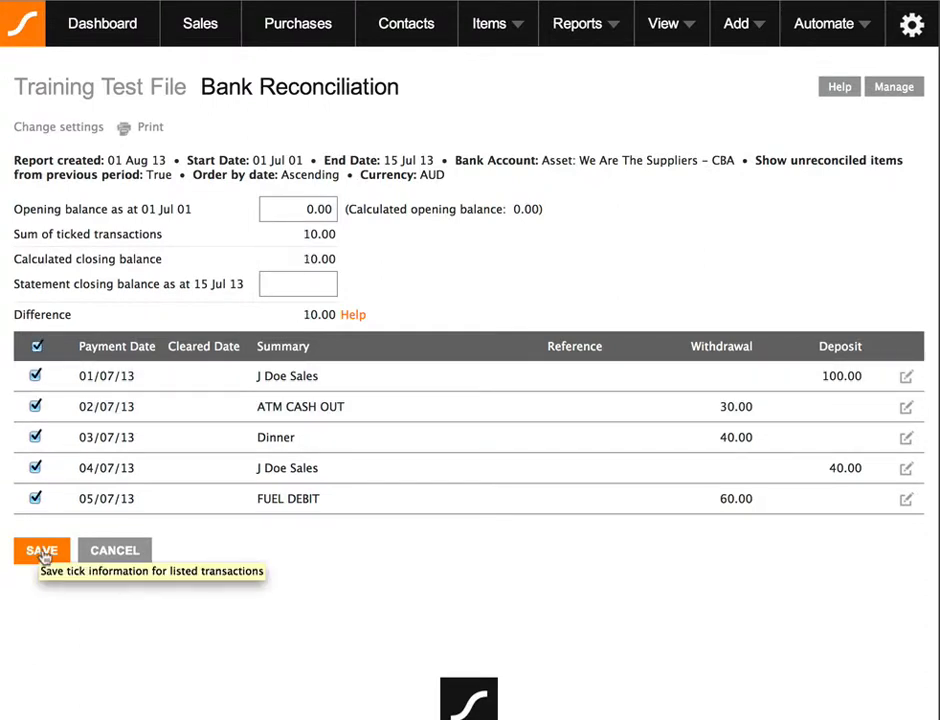